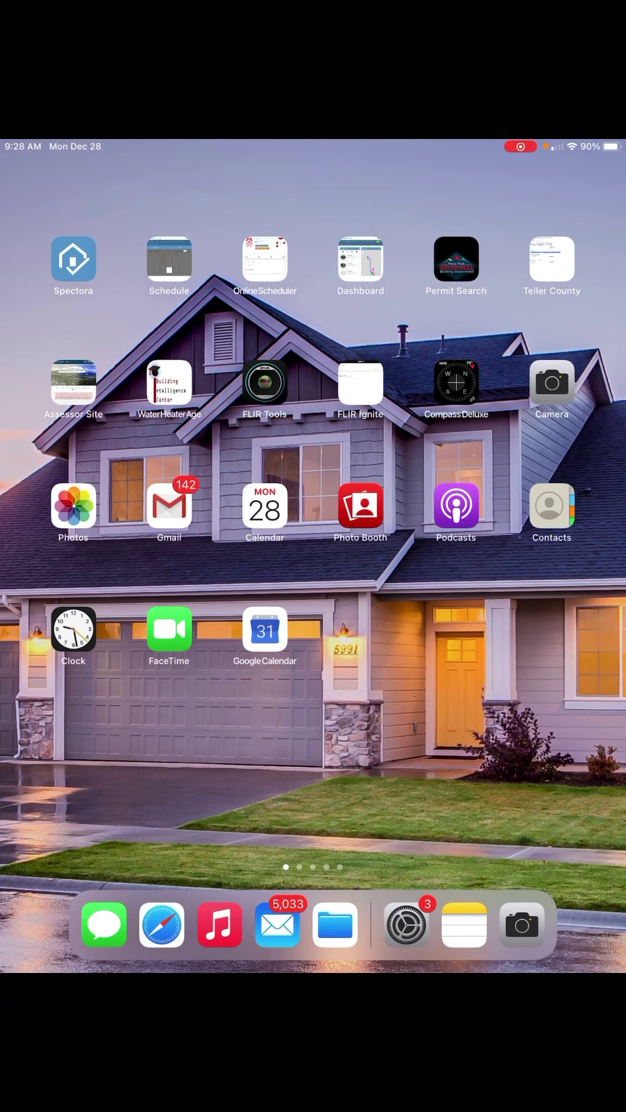
In Settings, search 'Text rep' and open the Text Replacement shortcut list
left_click(405, 925)
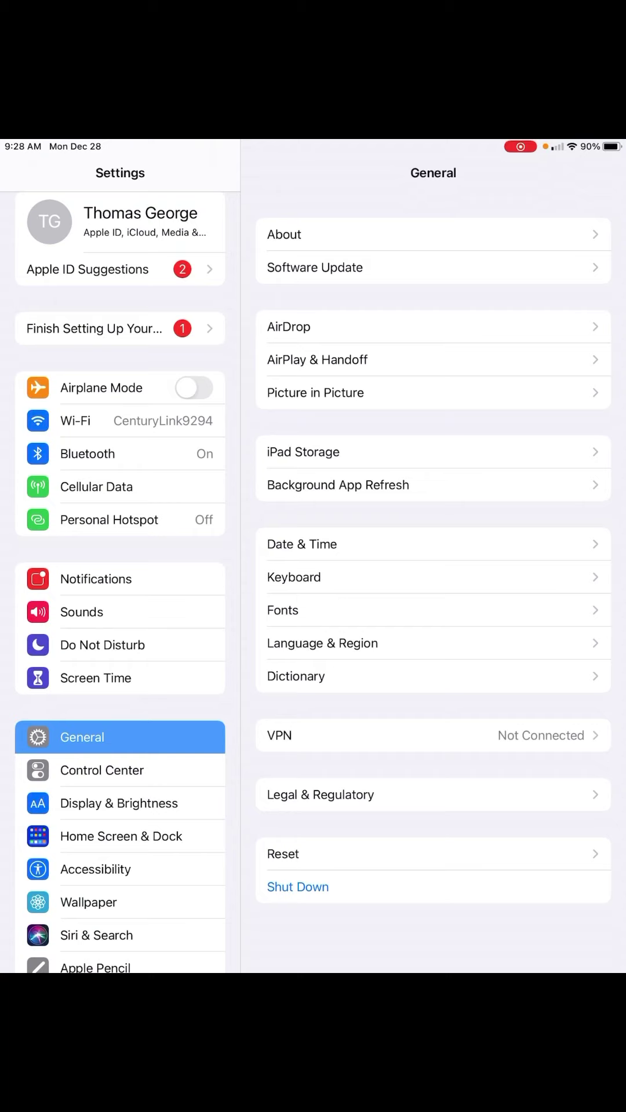
scroll(120, 521, "up", 2)
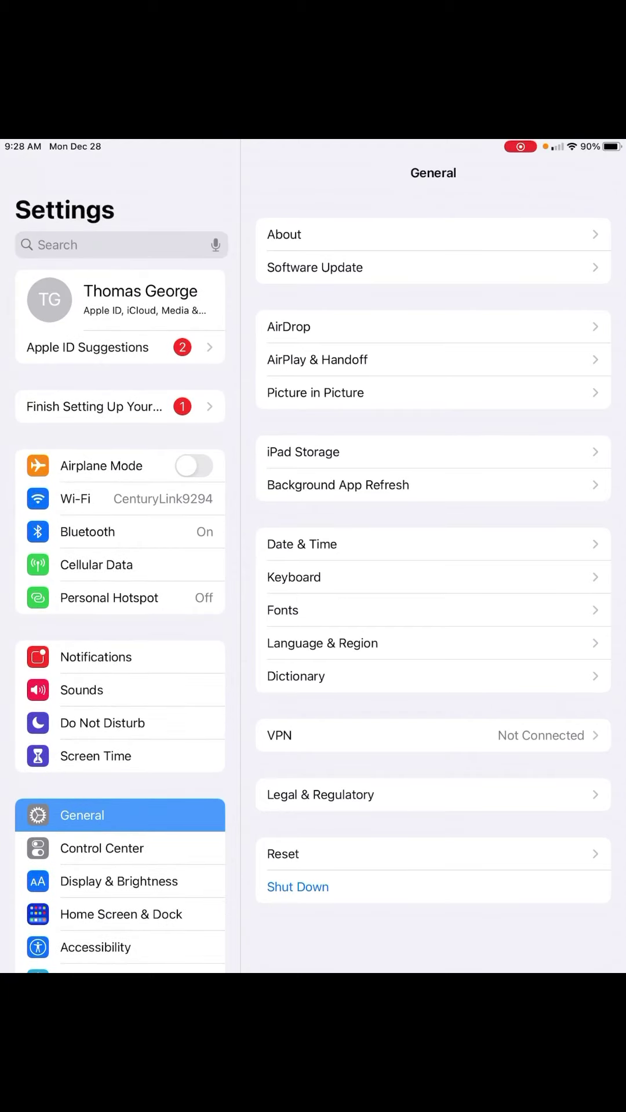
left_click(121, 244)
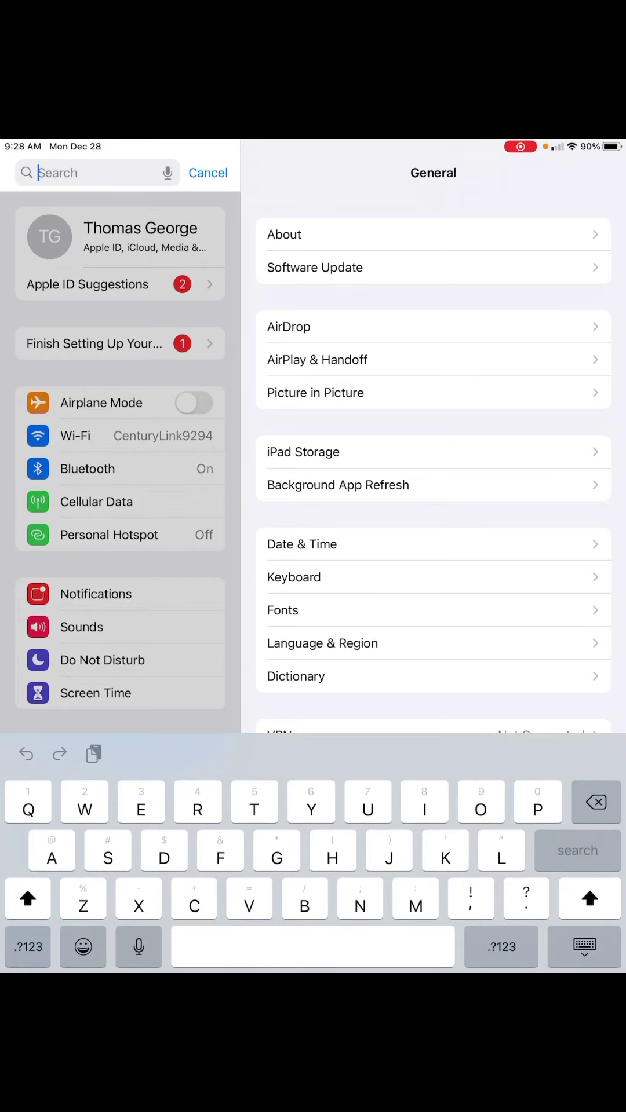
type("Text r")
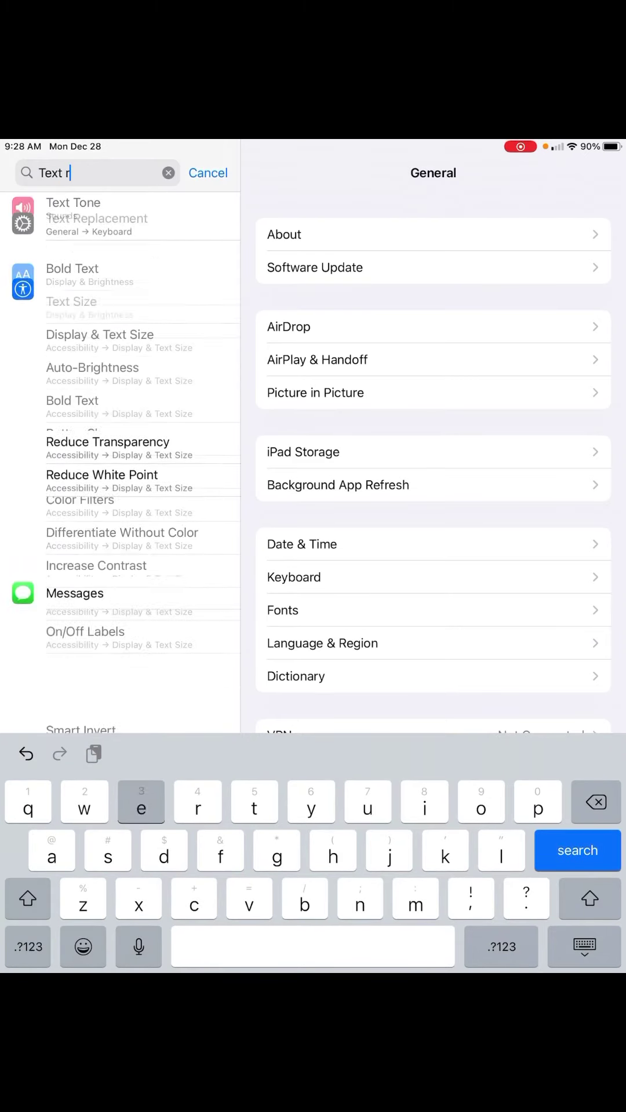
type("ep")
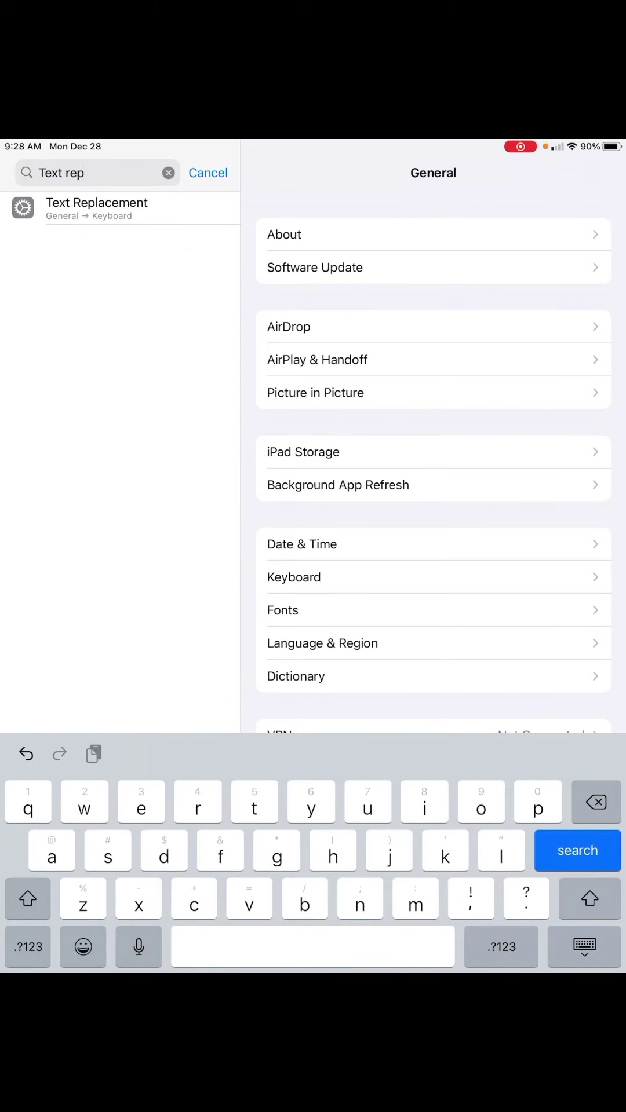
left_click(96, 207)
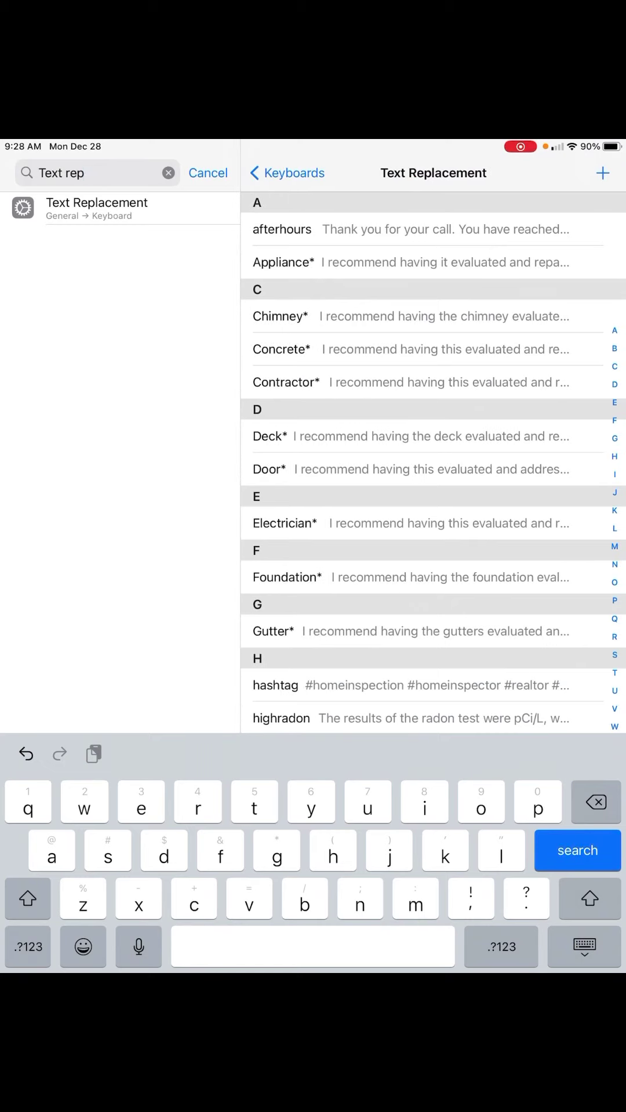
Scroll through the saved recommendation phrase shortcuts, then leave Settings
scroll(433, 463, "down", 3)
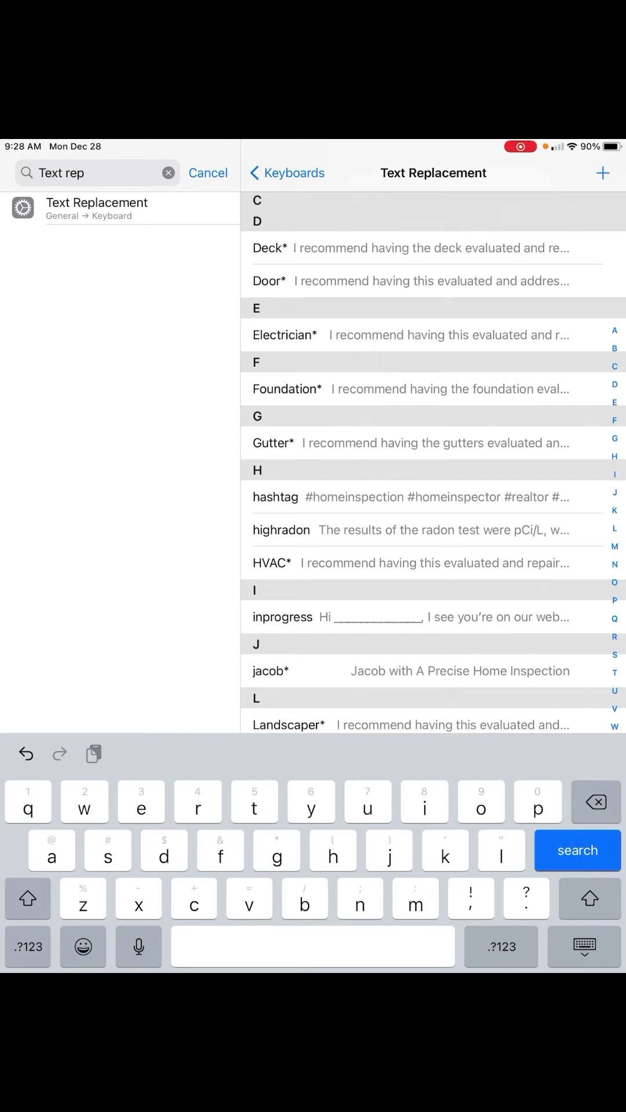
scroll(433, 464, "down", 2)
scroll(434, 464, "down", 1)
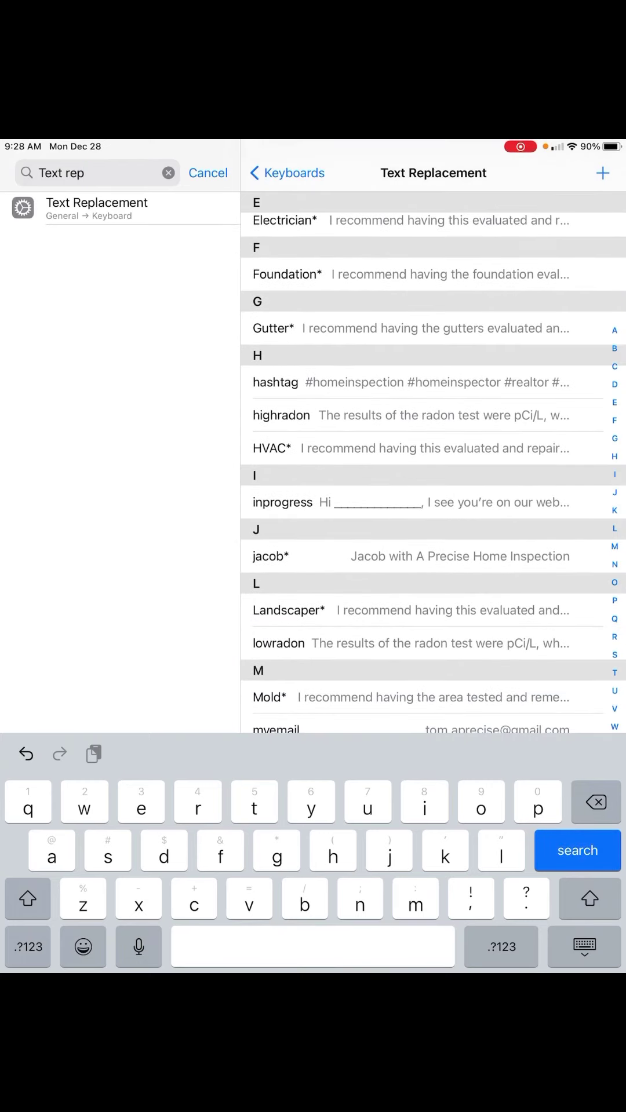
scroll(434, 463, "down", 2)
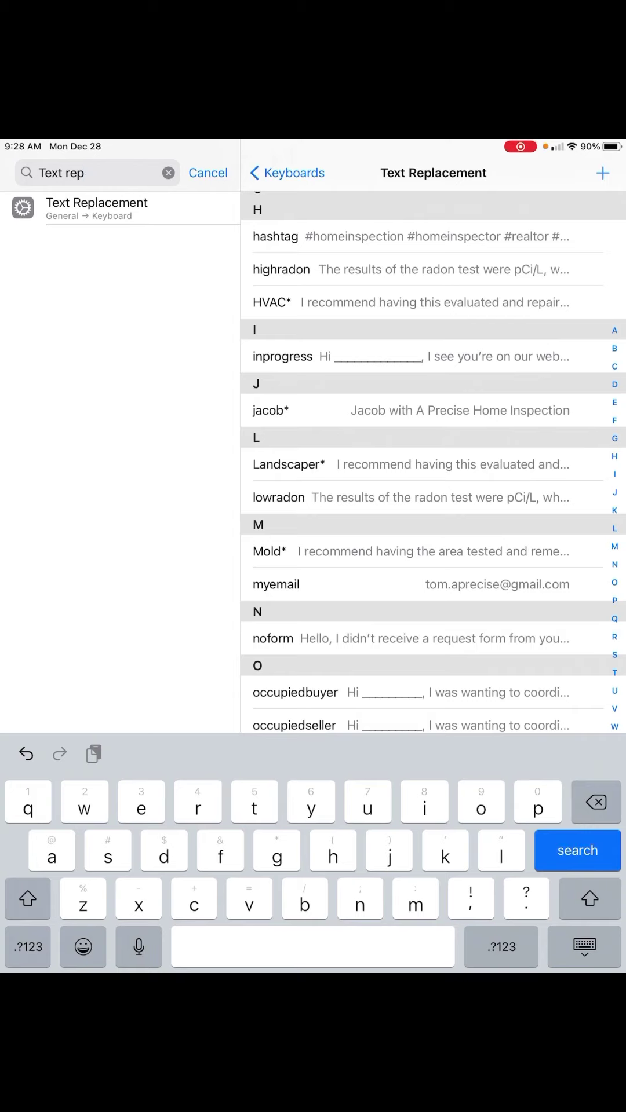
scroll(433, 463, "down", 1)
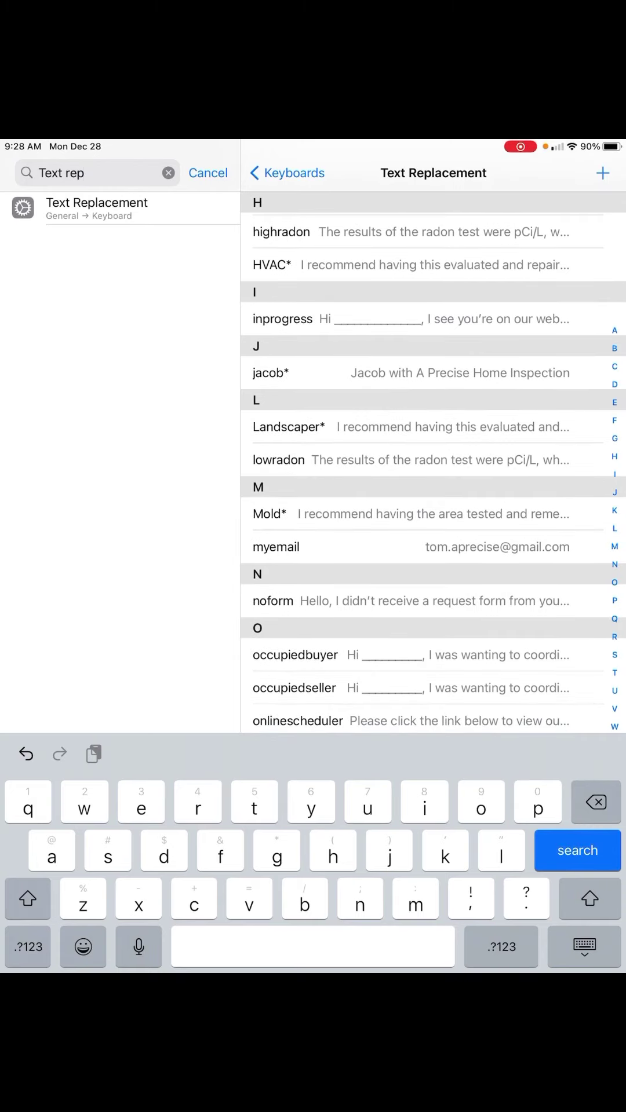
scroll(434, 464, "up", 2)
scroll(434, 463, "up", 3)
scroll(434, 463, "up", 2)
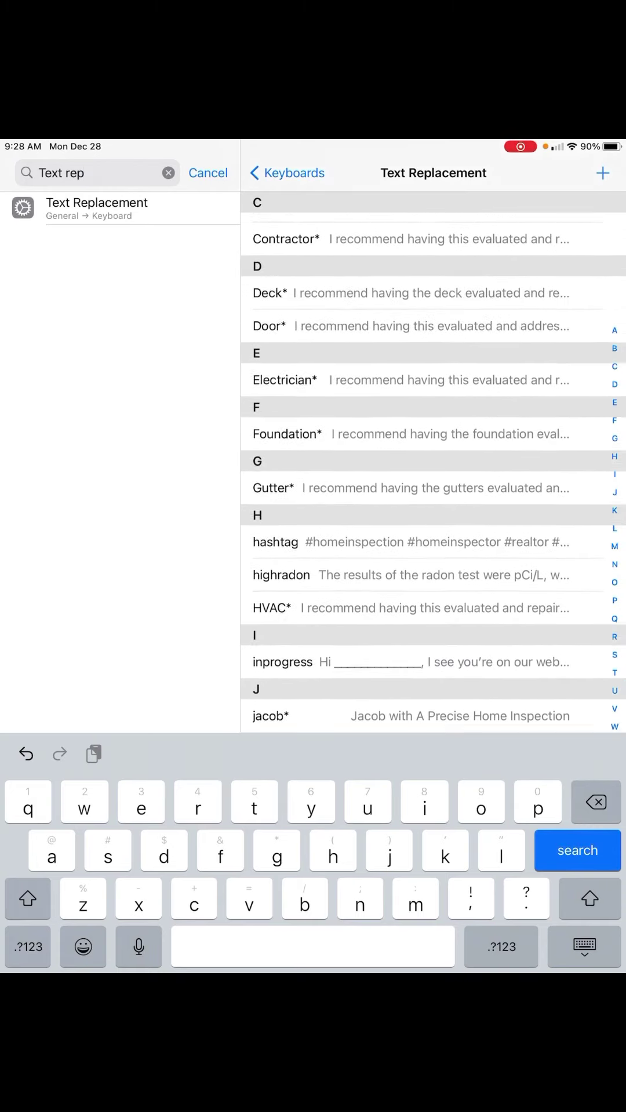
scroll(434, 464, "up", 2)
scroll(434, 473, "up", 2)
scroll(433, 472, "up", 2)
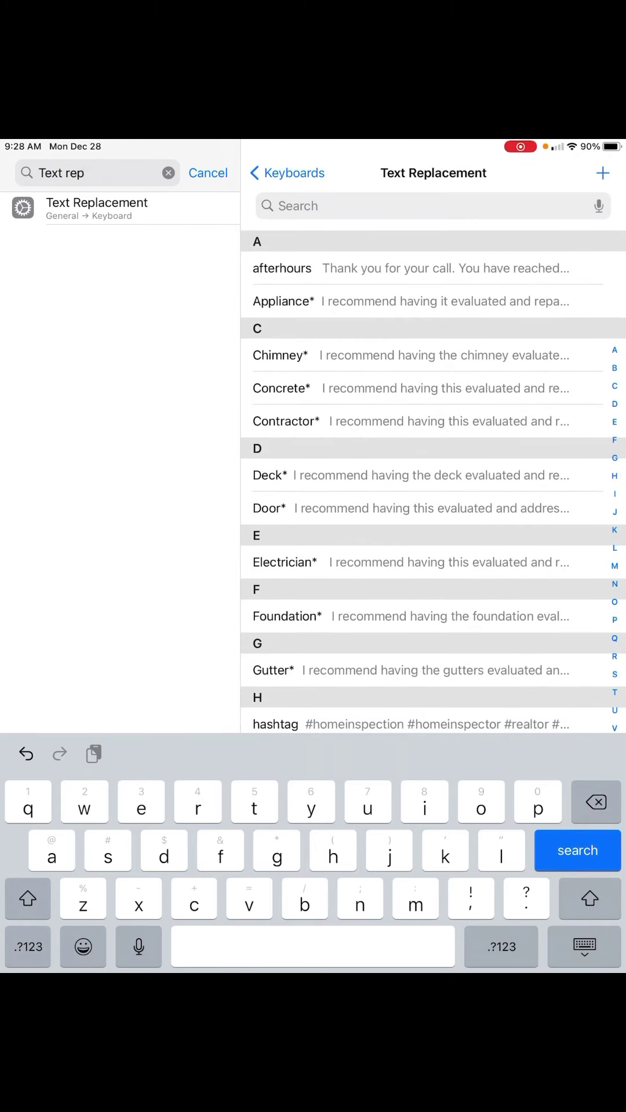
left_click_drag(312, 971, 313, 666)
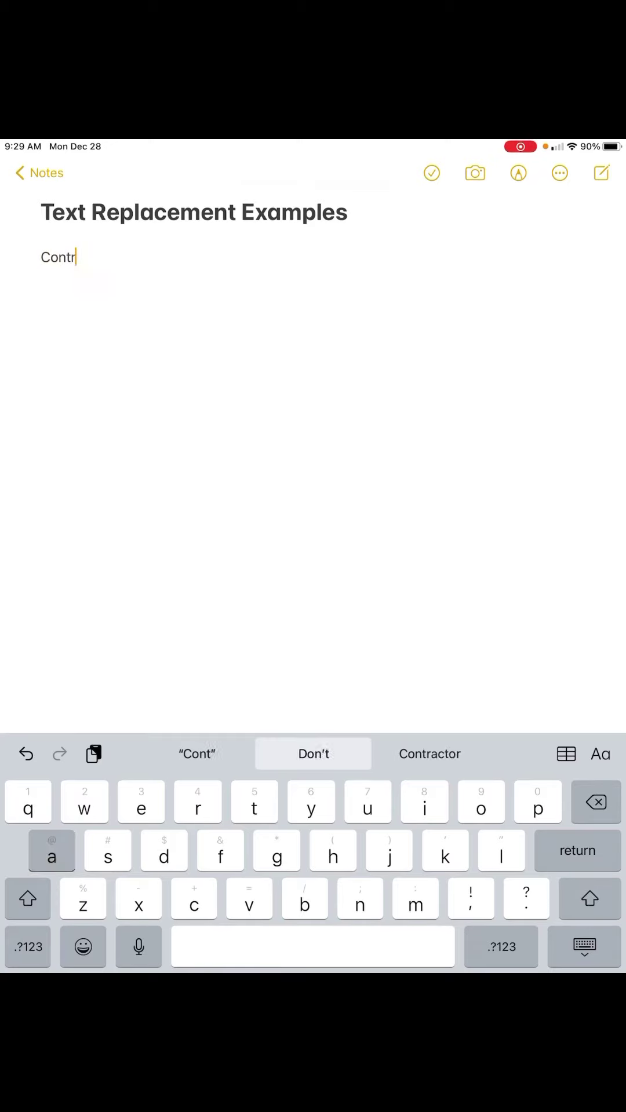
Expand Contractor*, Stucco*, Plumber*, Painter* and Roofer* into their full recommendation sentences
type("ractor")
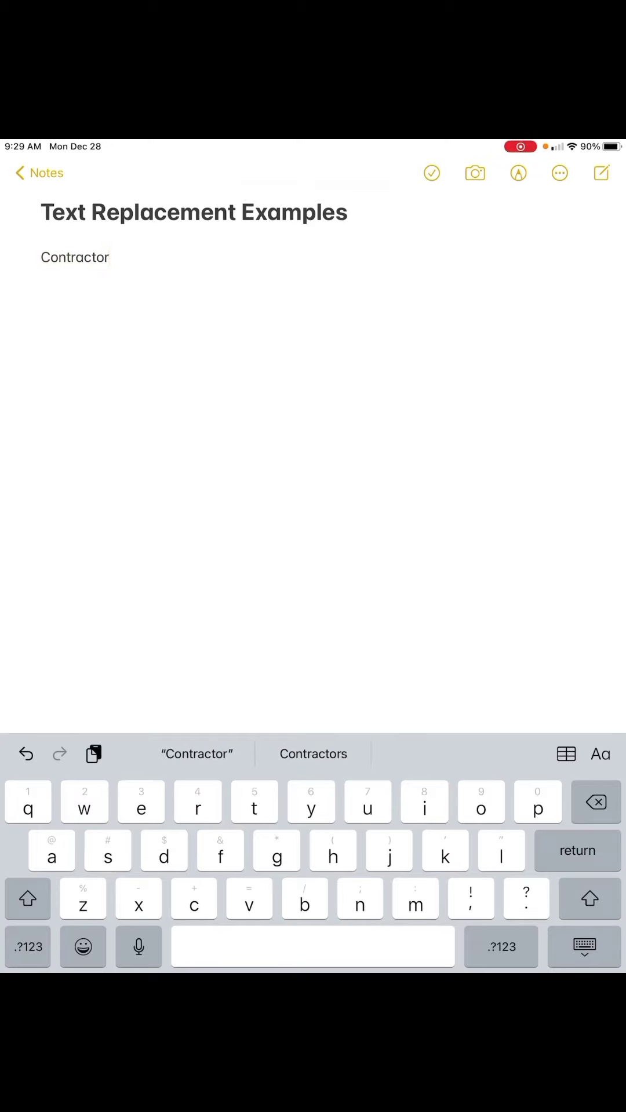
type("*")
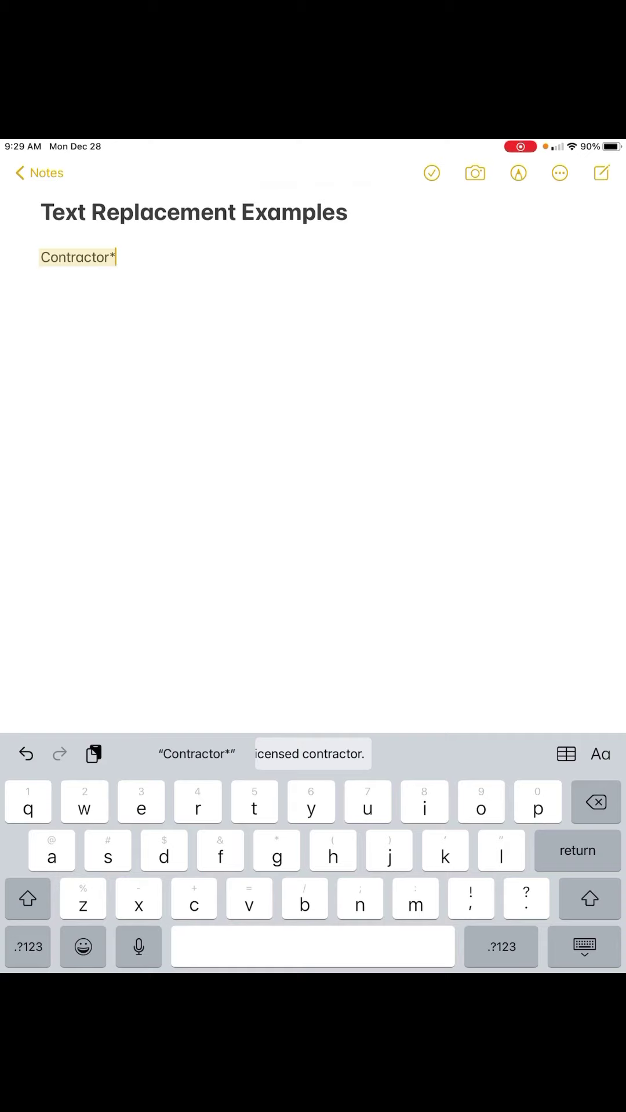
left_click(313, 753)
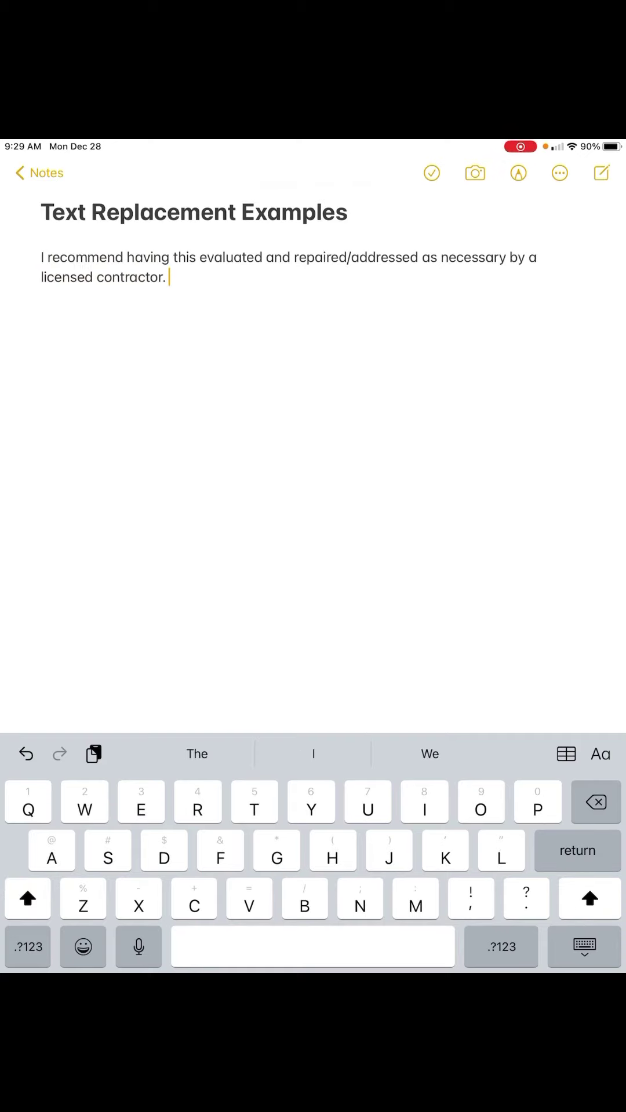
type("Stucco")
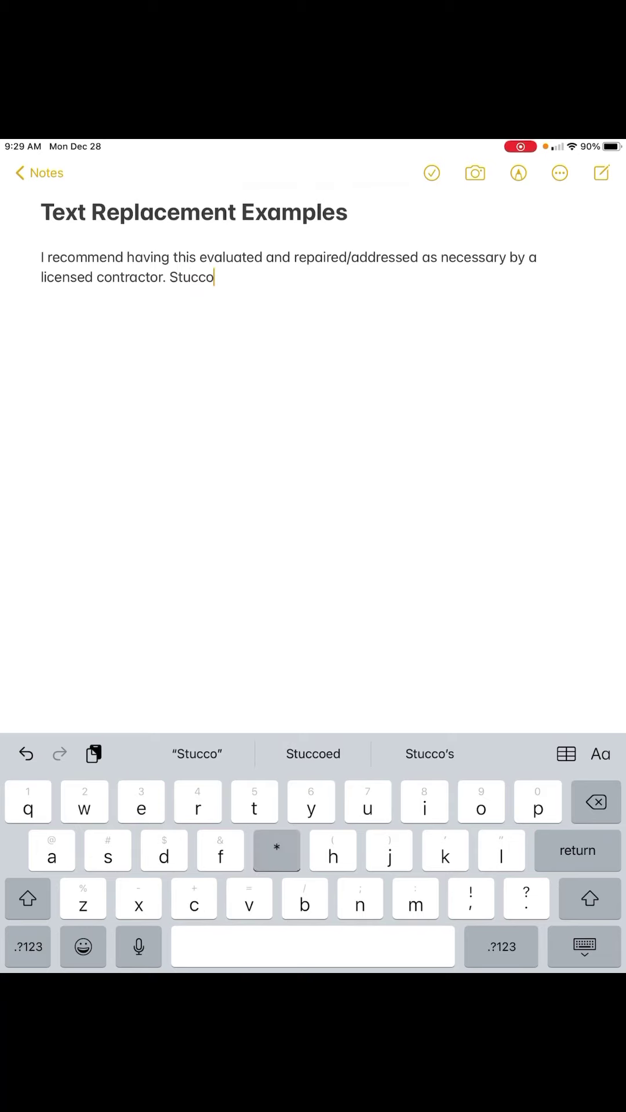
type("*")
left_click(313, 754)
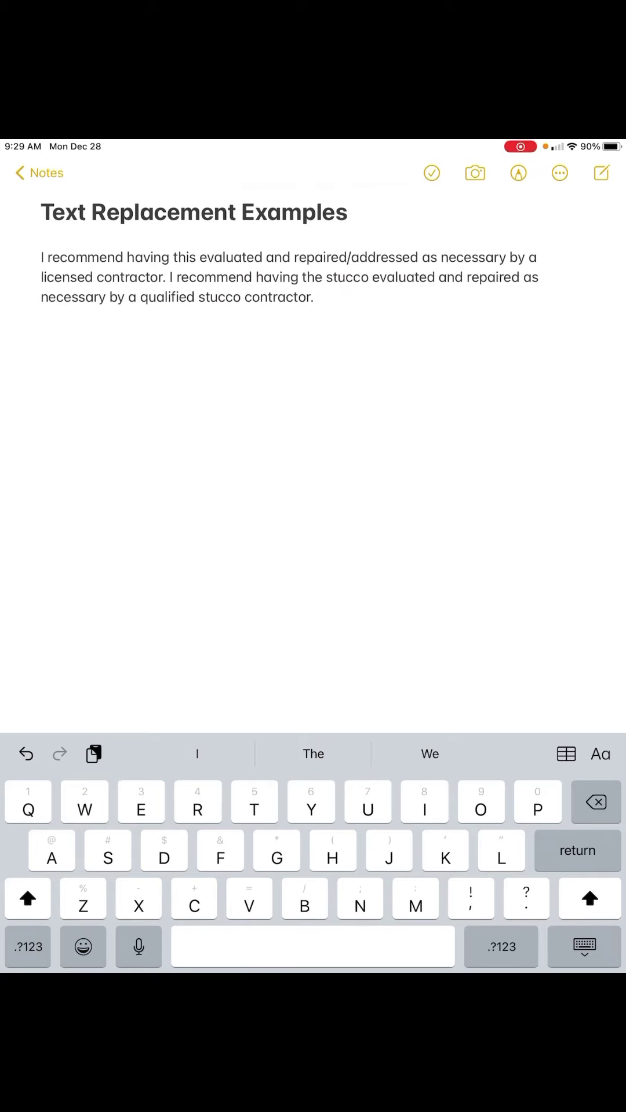
type("Plumber* ")
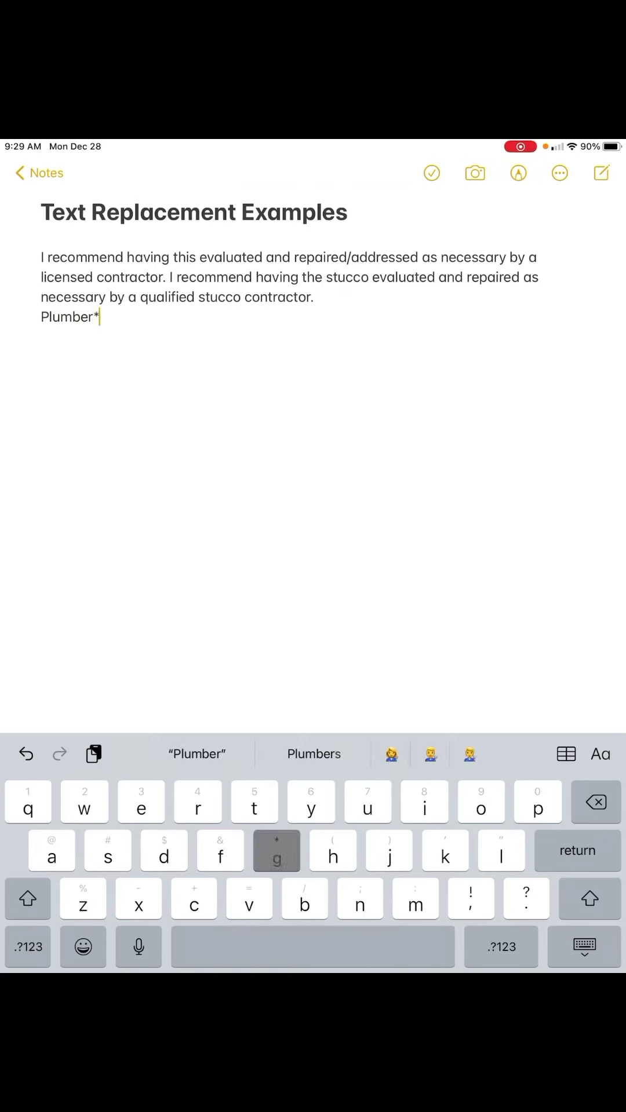
type("P")
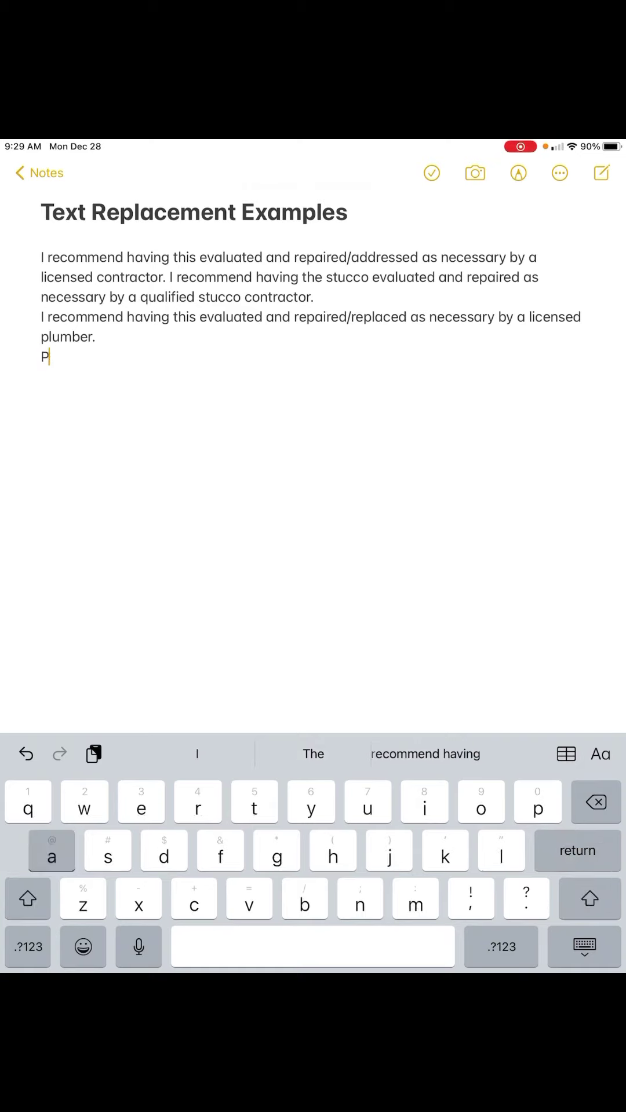
type("ainter*")
key("Return")
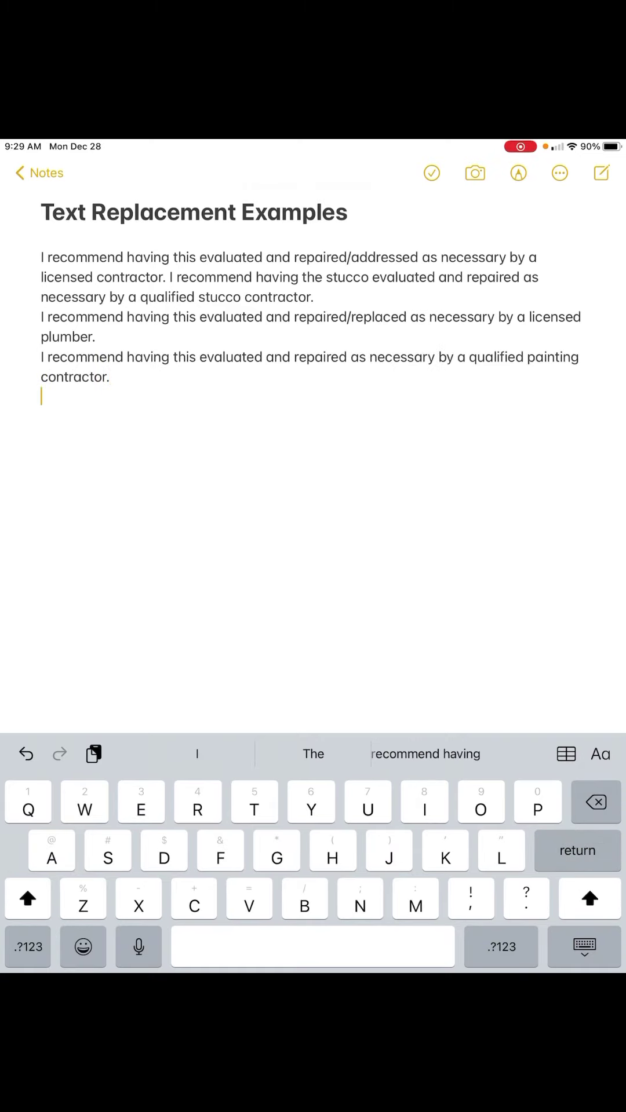
type("Roofer*")
key("Return")
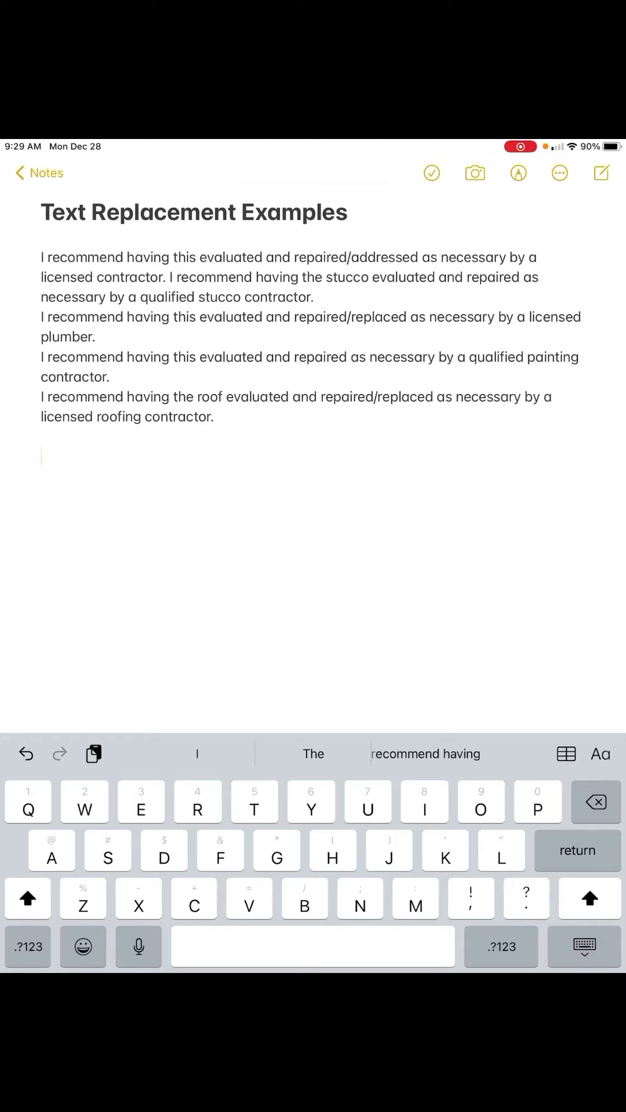
Return to Settings' Text Replacement list and scroll down to entries like vacantbuyer
left_click_drag(313, 973, 313, 637)
left_click(497, 671)
scroll(433, 463, "down", 5)
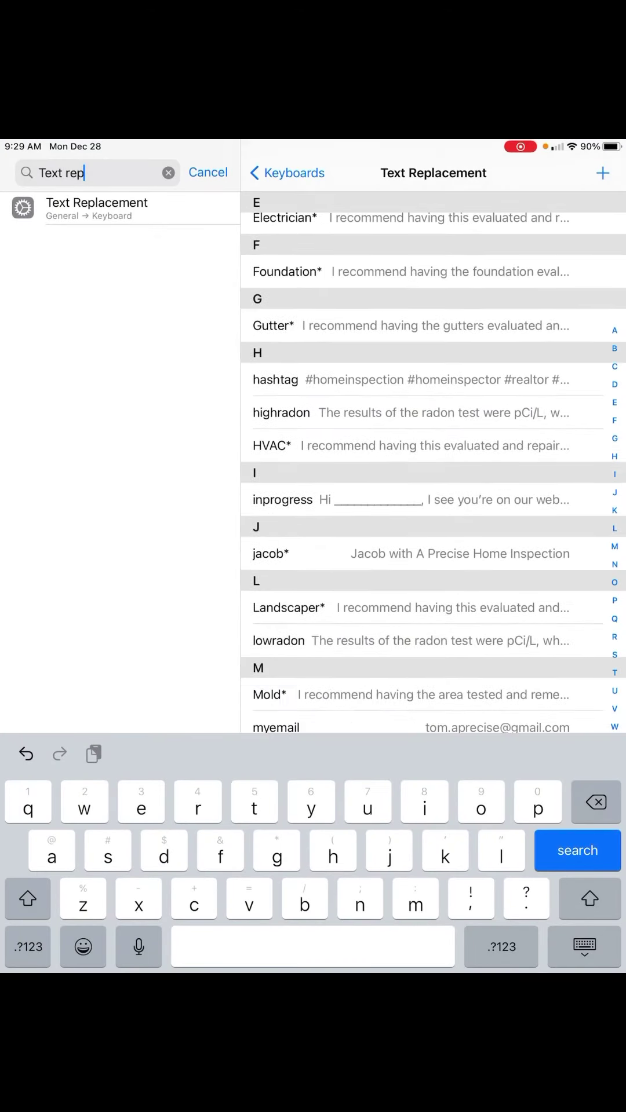
scroll(434, 464, "down", 5)
scroll(434, 463, "down", 5)
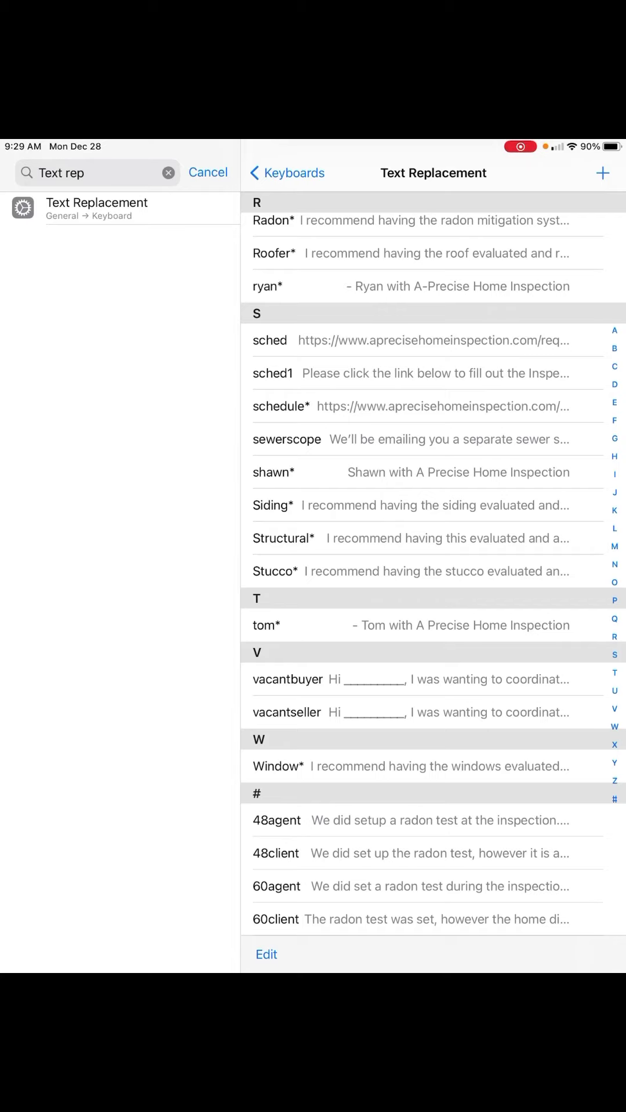
left_click_drag(313, 973, 312, 637)
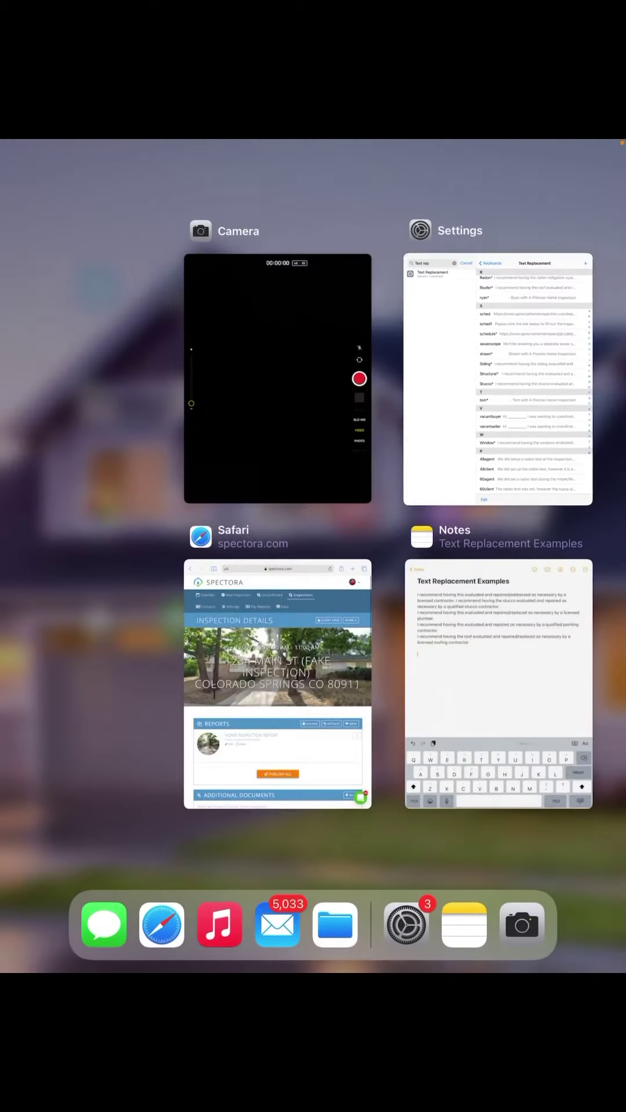
In the note, expand 'Vacantbuyer' into the first radon-results coordination message
left_click(502, 677)
type("Vaca")
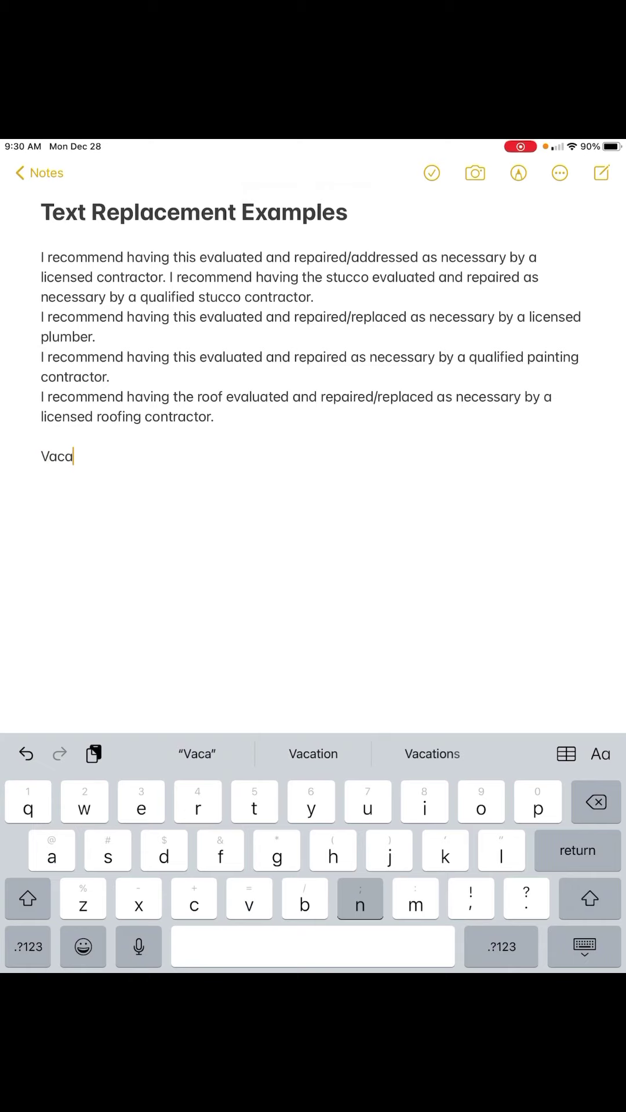
type("ntbuyer")
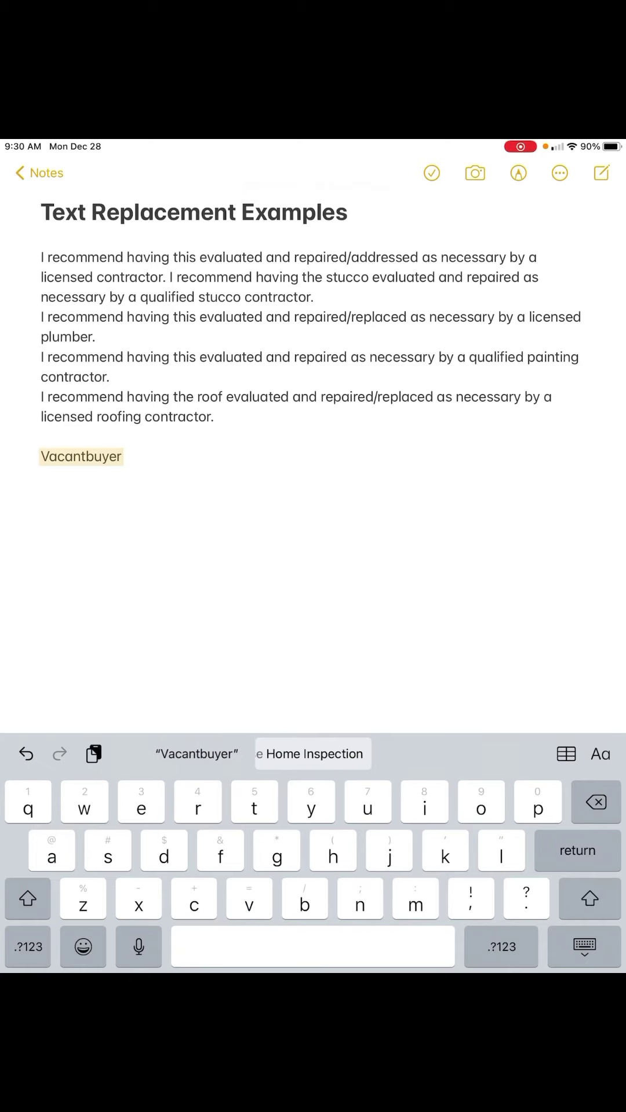
key("space")
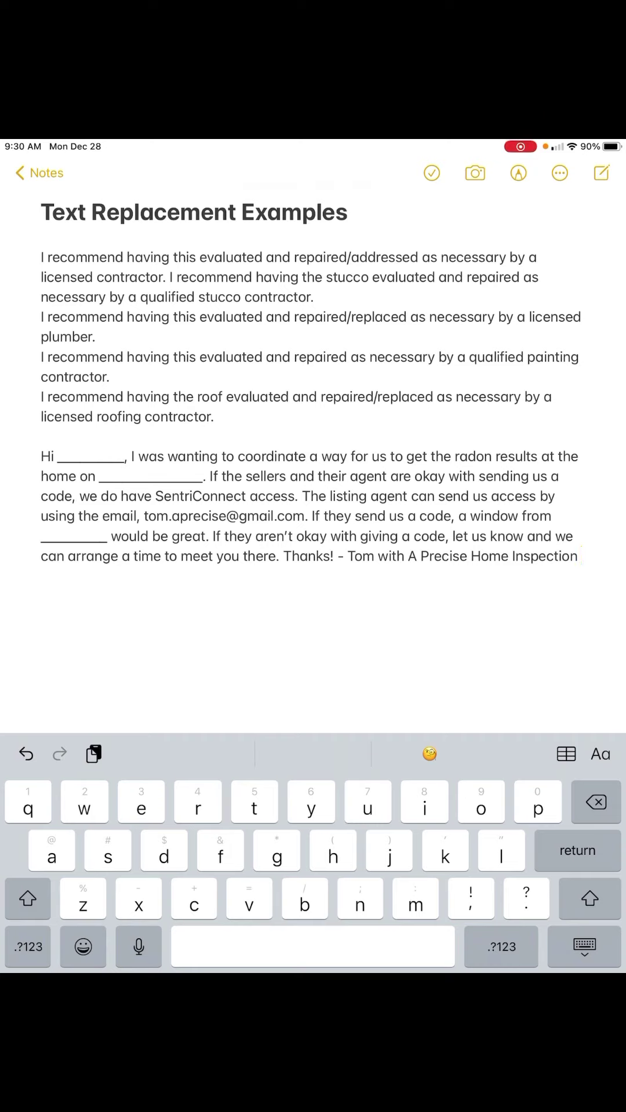
On a new line, expand 'Vacantseller' into the listing-agent radon-results message
key("Return")
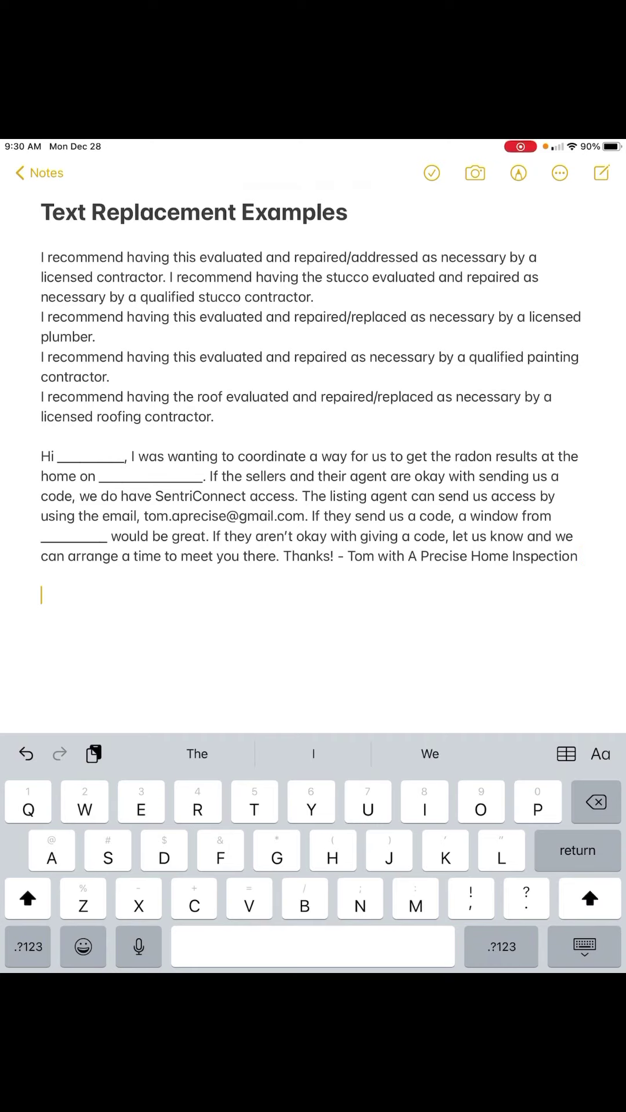
type("Vaca")
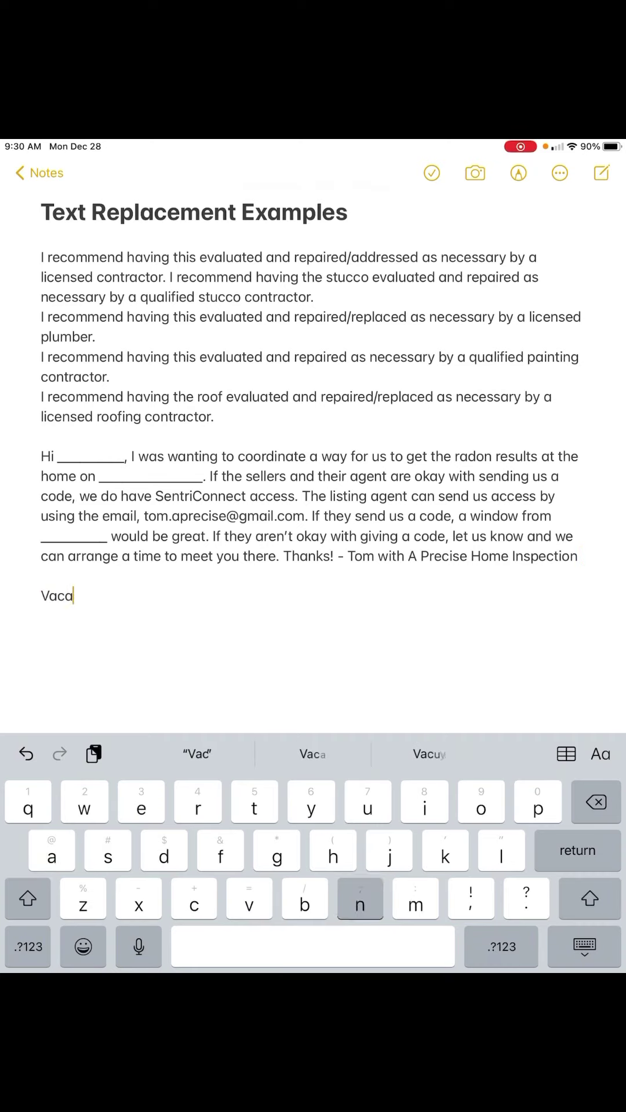
type("ntseller")
key("Return")
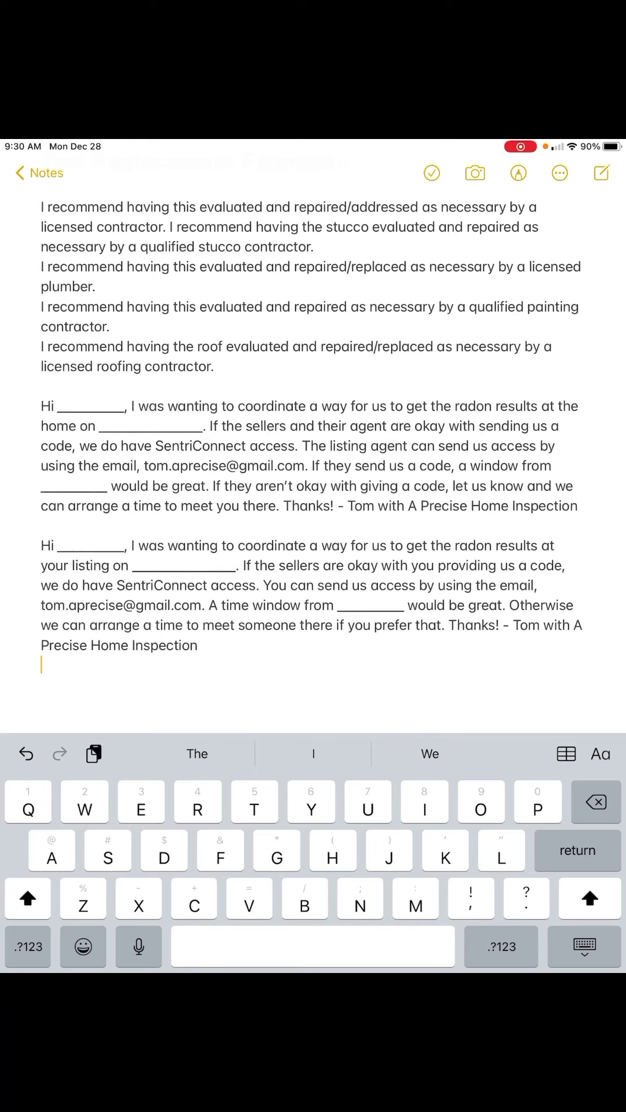
scroll(313, 423, "down", 1)
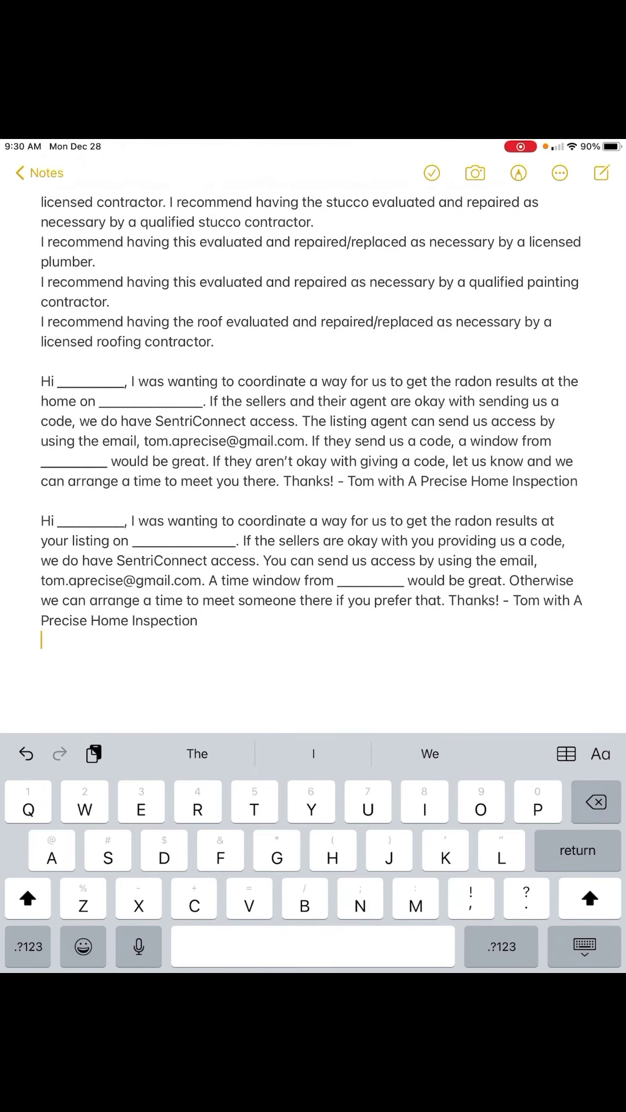
Switch to the Spectora inspection page and start Publish All
left_click_drag(313, 1106, 313, 638)
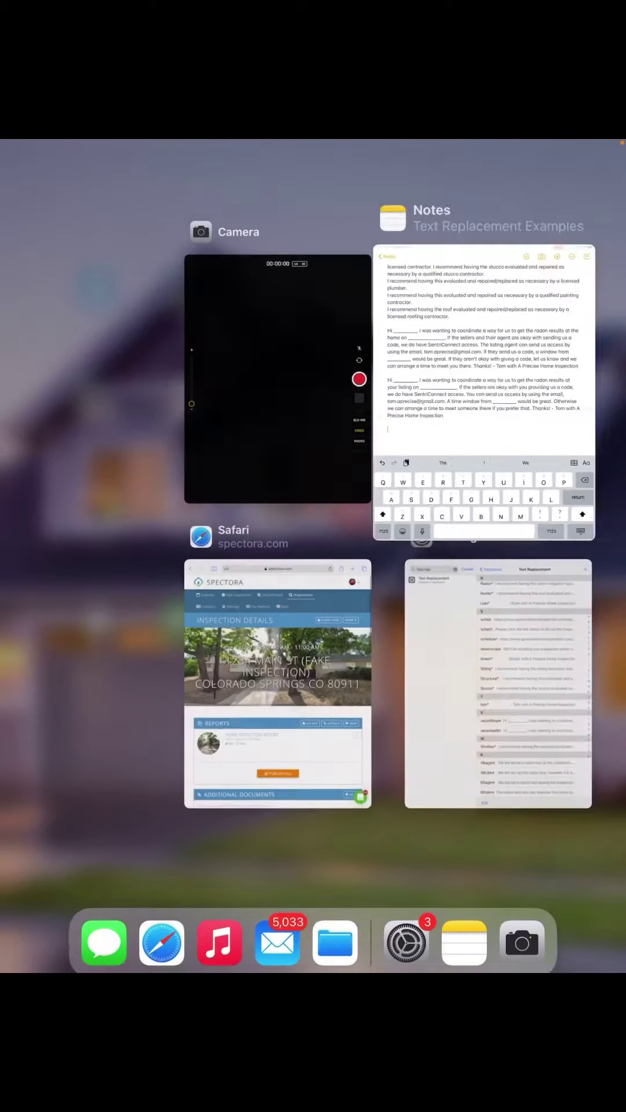
left_click(276, 672)
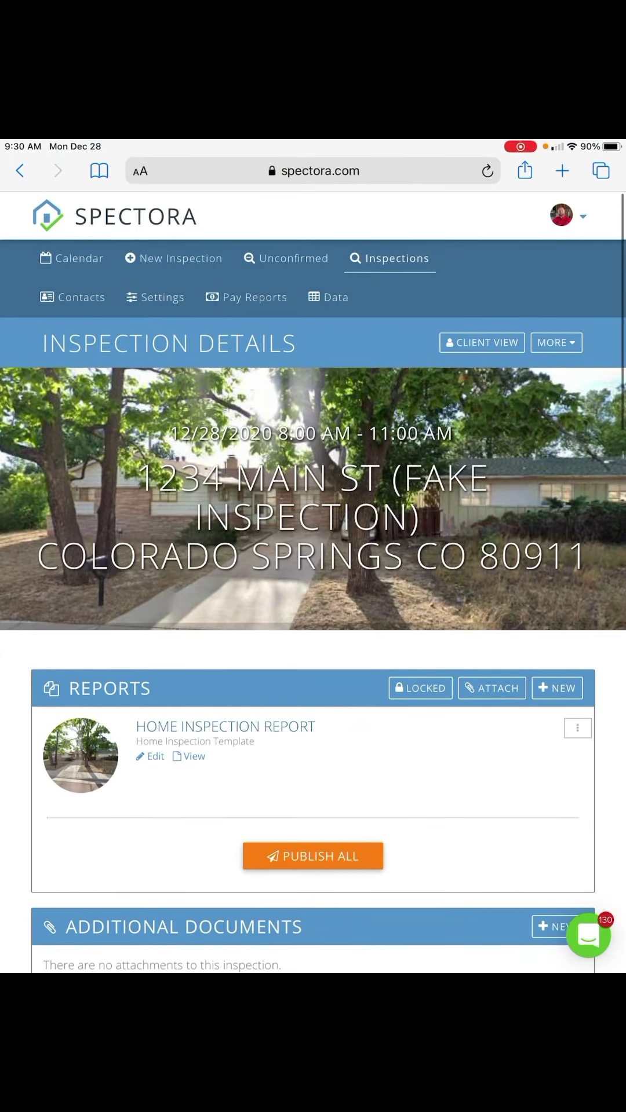
left_click(312, 856)
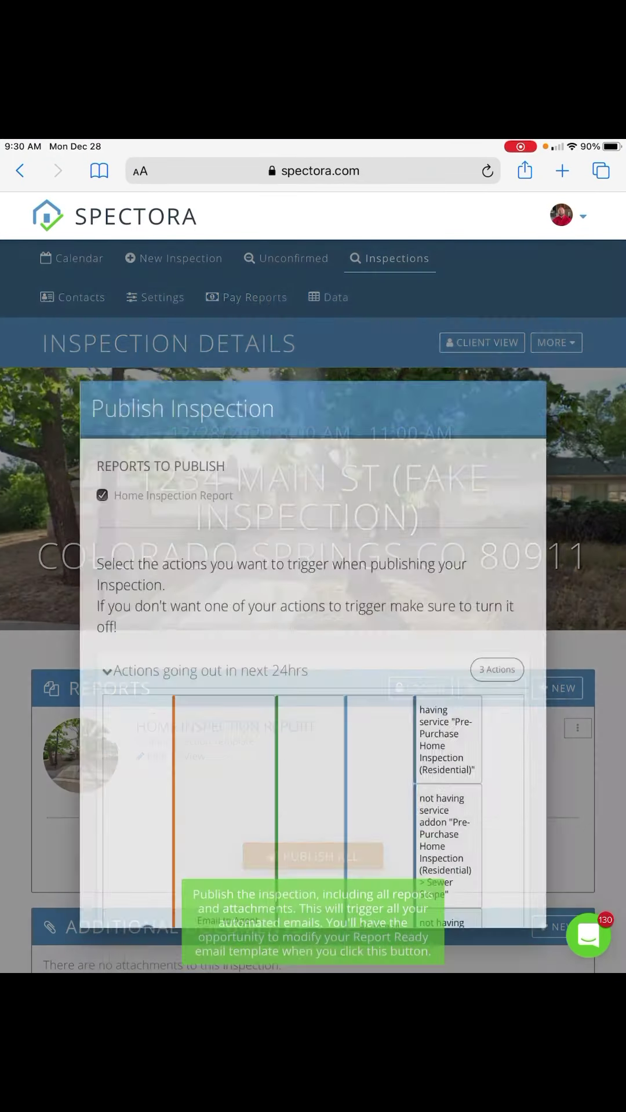
Edit the Email to Agent action's details, with the cursor before 'Please' in the body
scroll(313, 545, "down", 5)
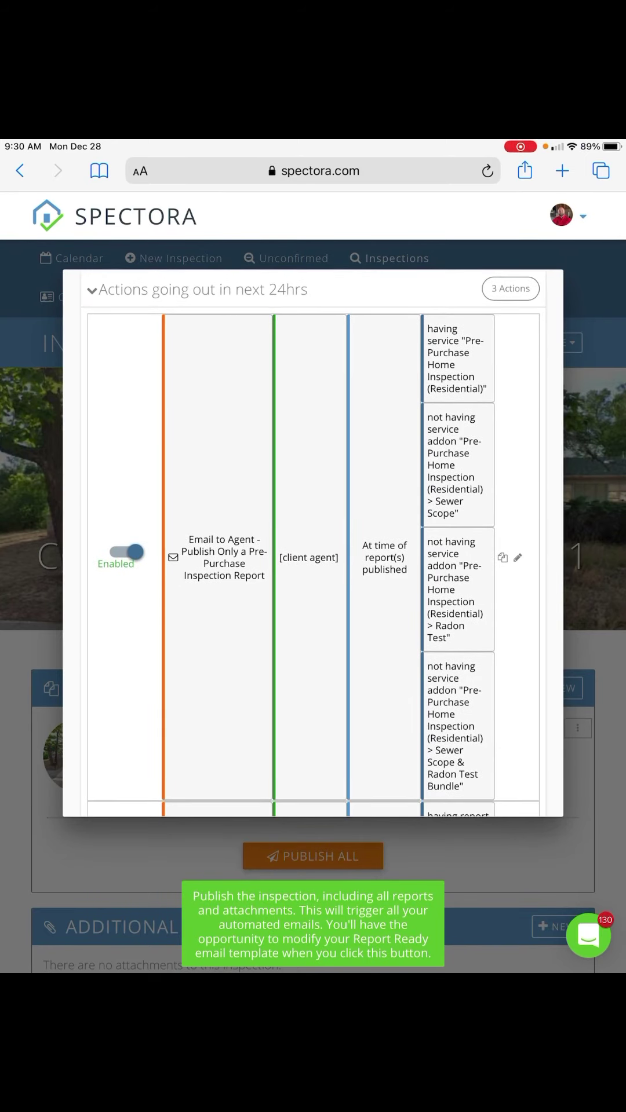
left_click(517, 558)
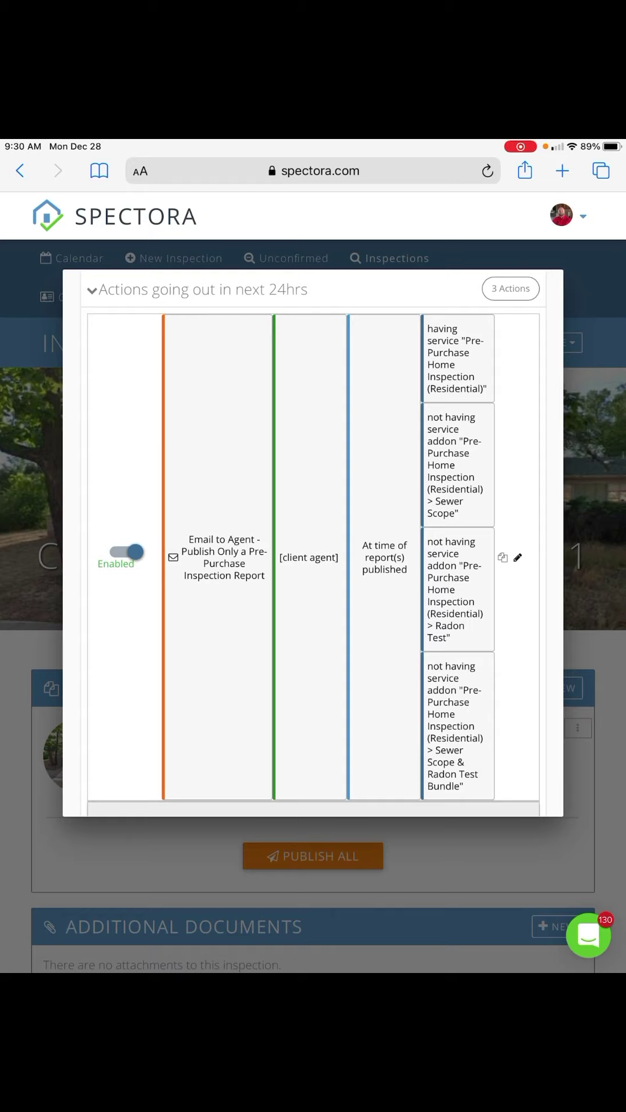
left_click(517, 558)
scroll(313, 545, "down", 3)
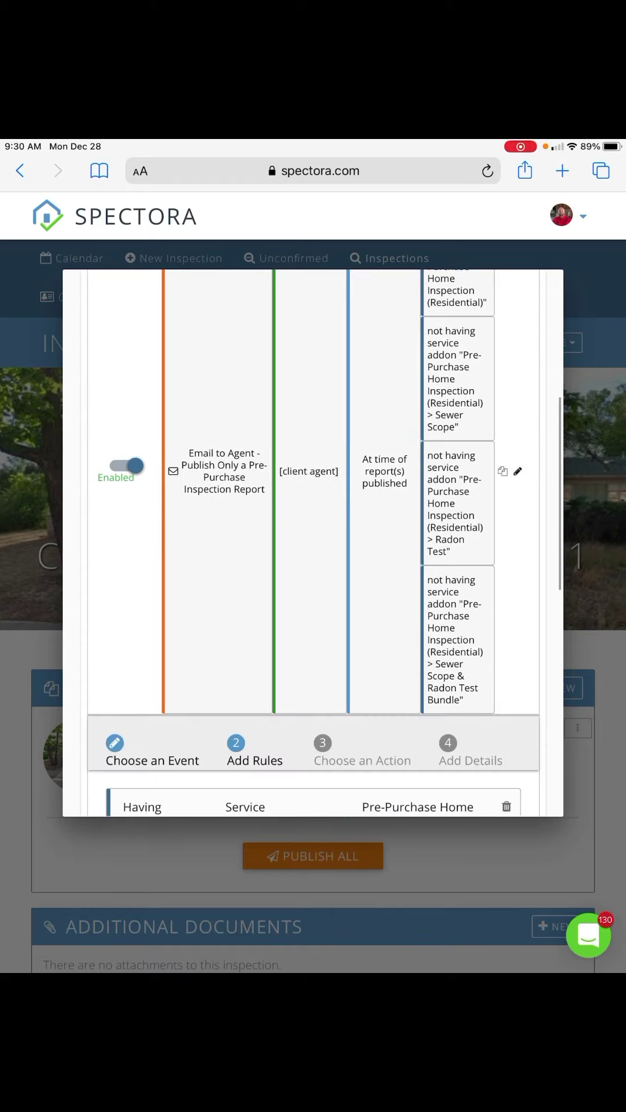
scroll(313, 545, "down", 5)
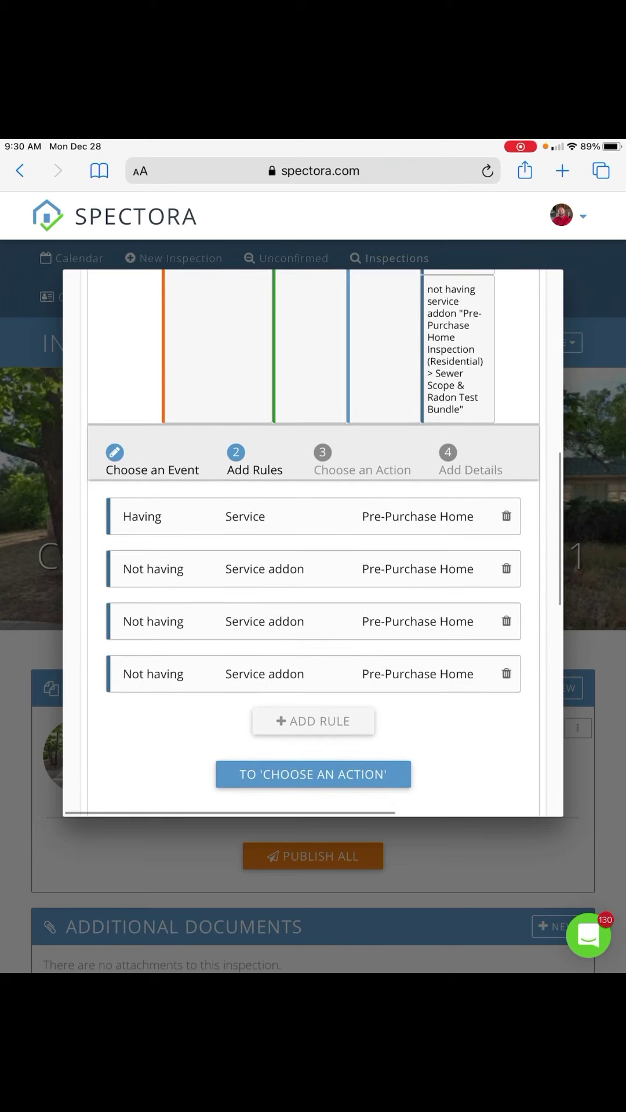
left_click(470, 462)
scroll(313, 544, "down", 6)
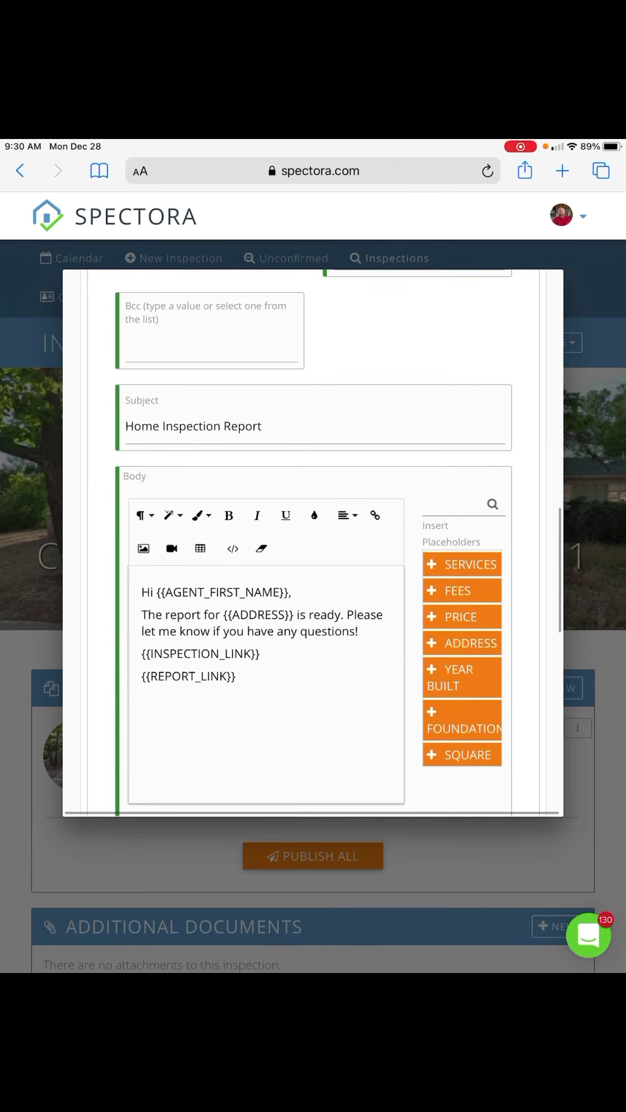
left_click(346, 614)
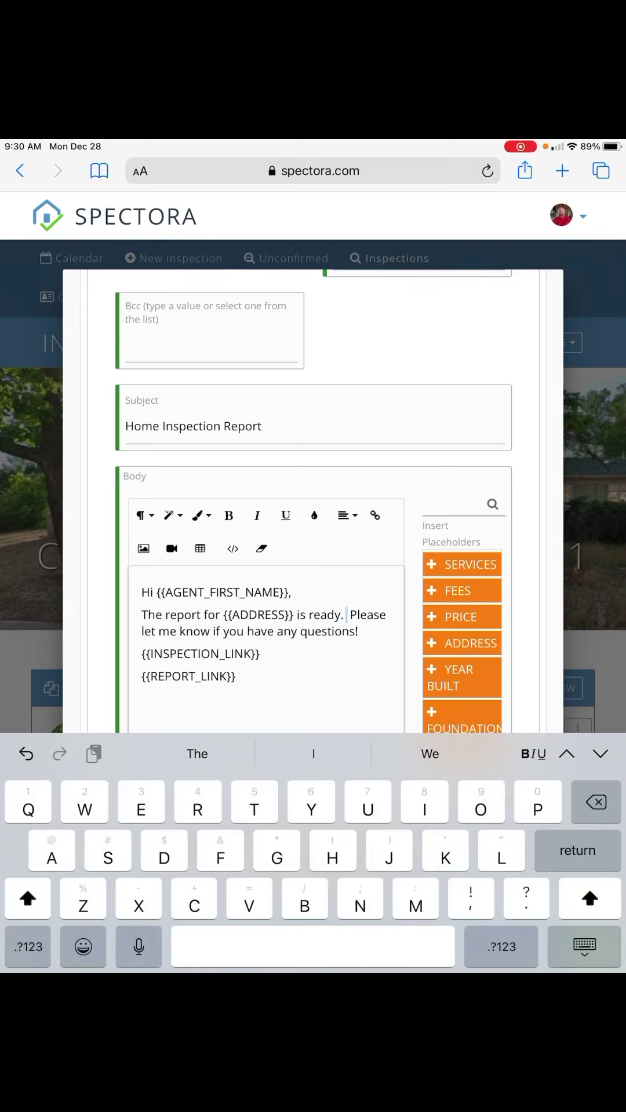
Type the 'Phonecall' shortcut to insert the phone walkthrough paragraph, then dismiss the keyboard
type("Phonecal")
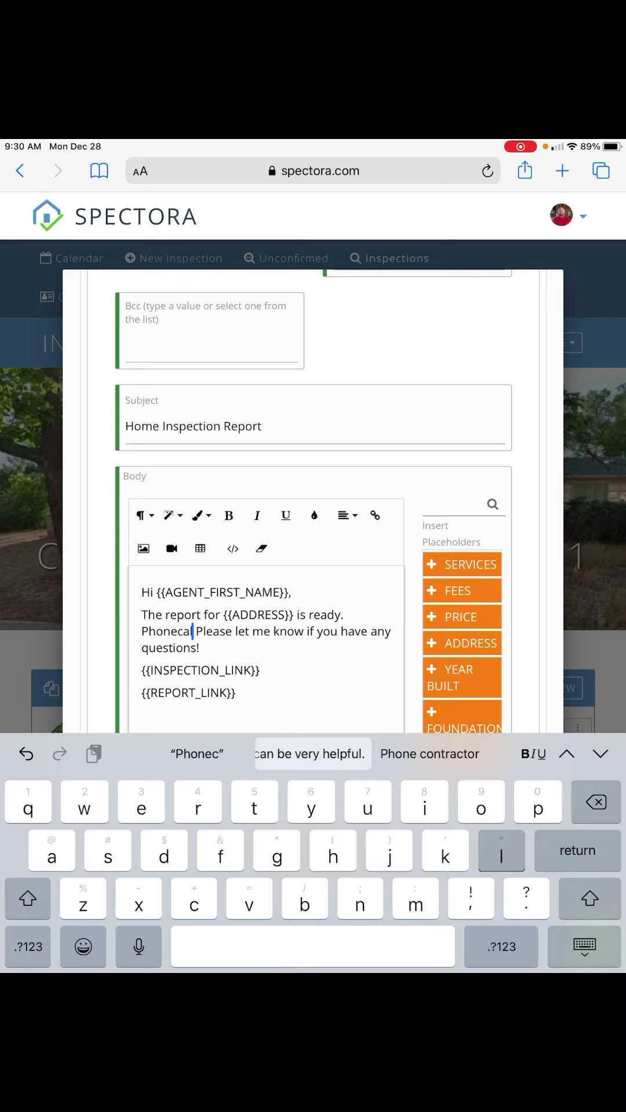
type("l")
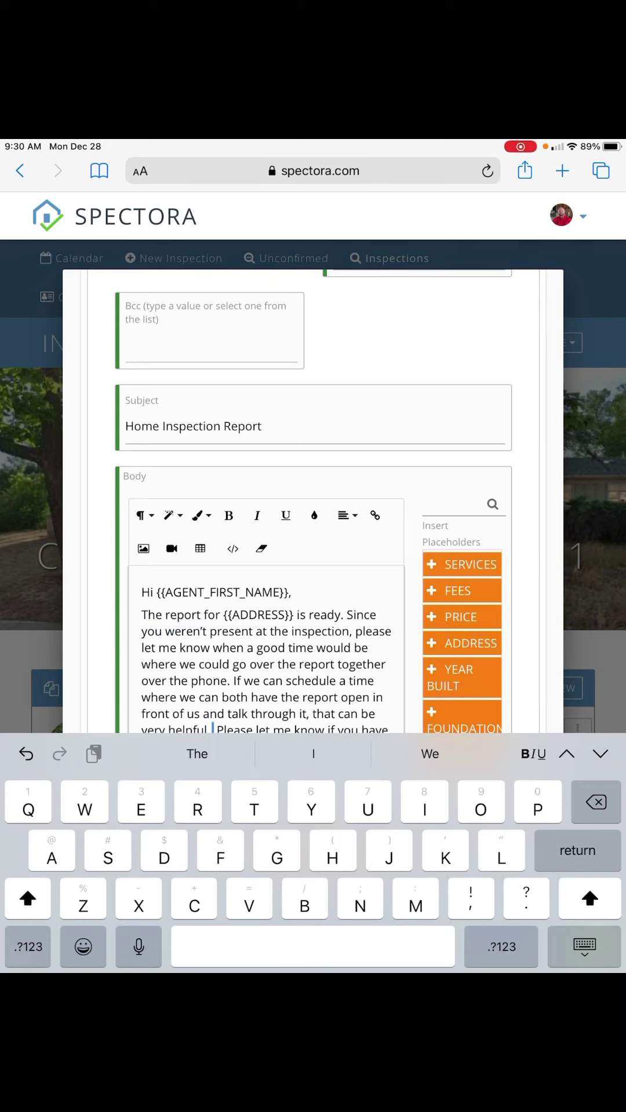
left_click(583, 946)
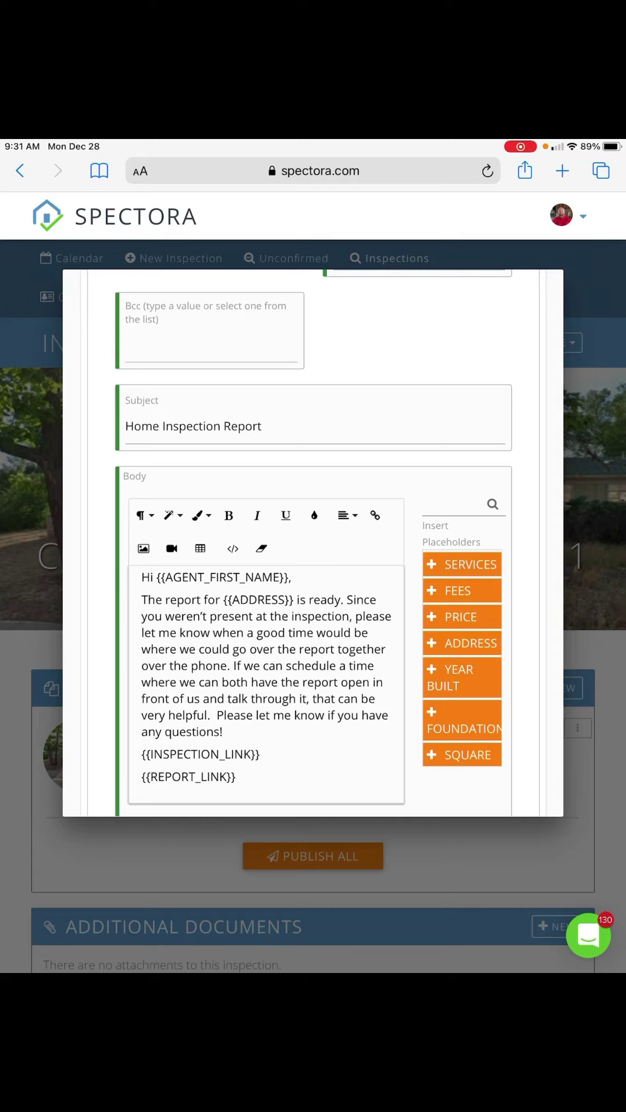
Go back to Settings' Text Replacement list and scroll up through the phonecall entry
left_click_drag(313, 970, 313, 695)
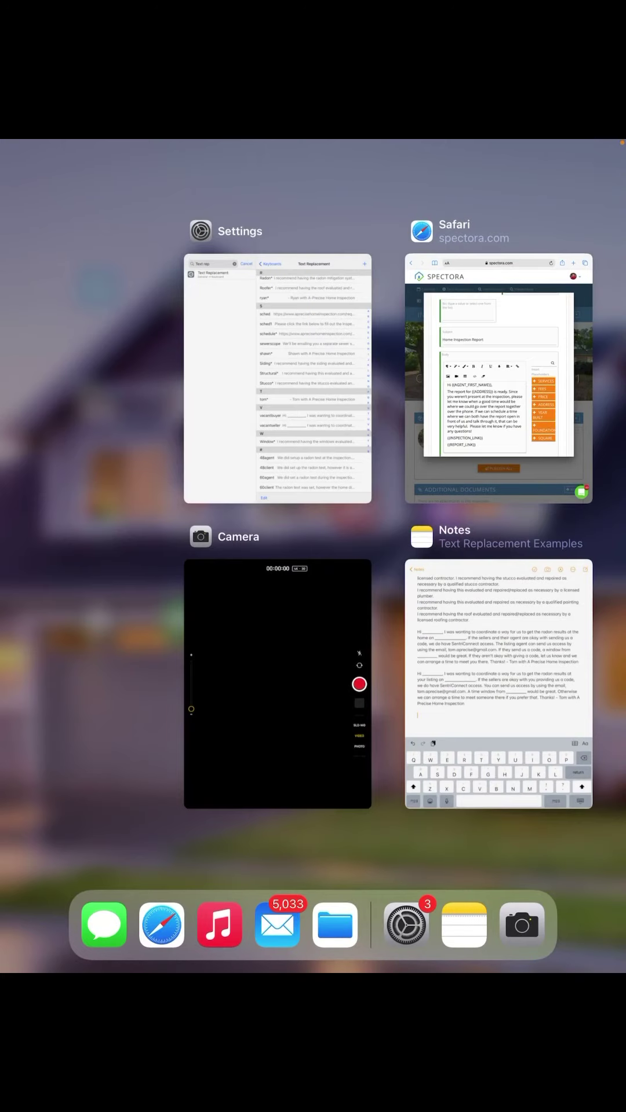
left_click(278, 378)
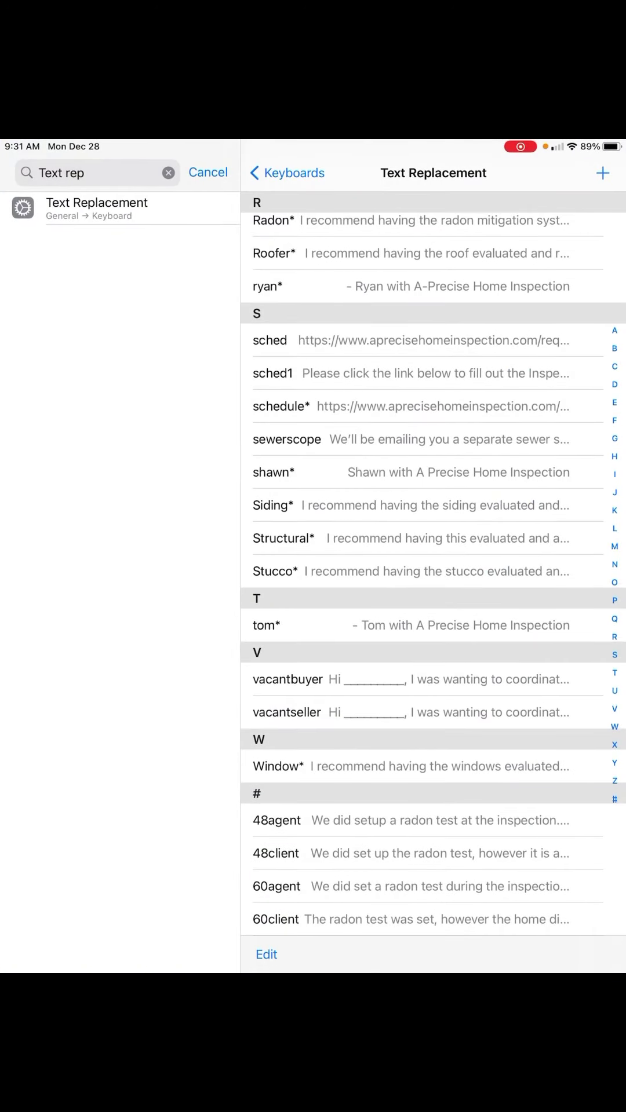
scroll(434, 567, "up", 6)
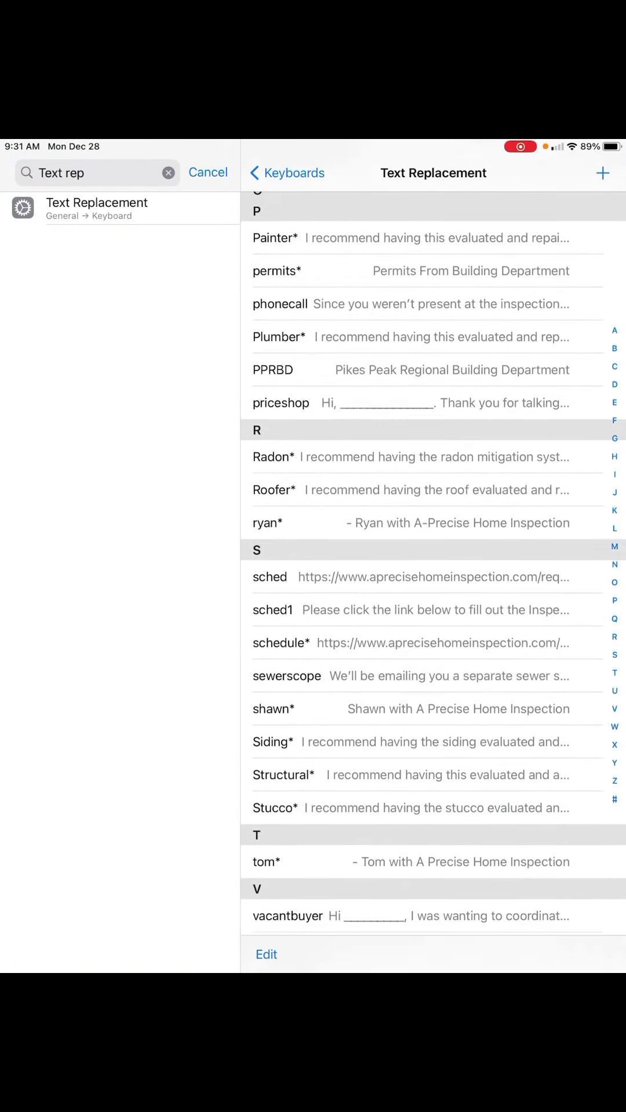
scroll(433, 568, "up", 4)
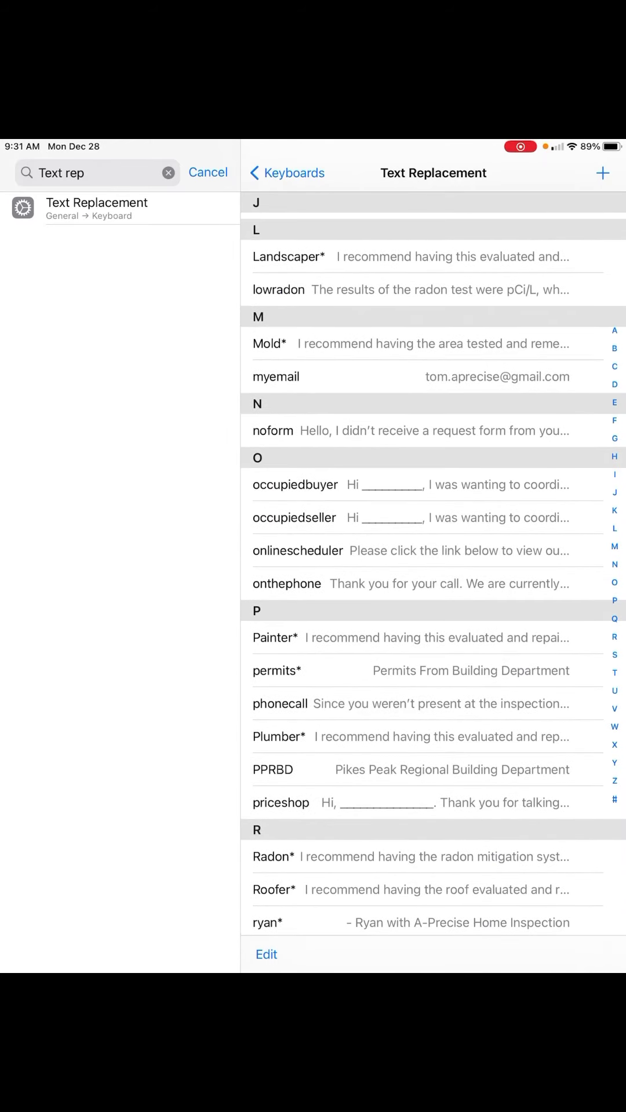
scroll(433, 573, "up", 2)
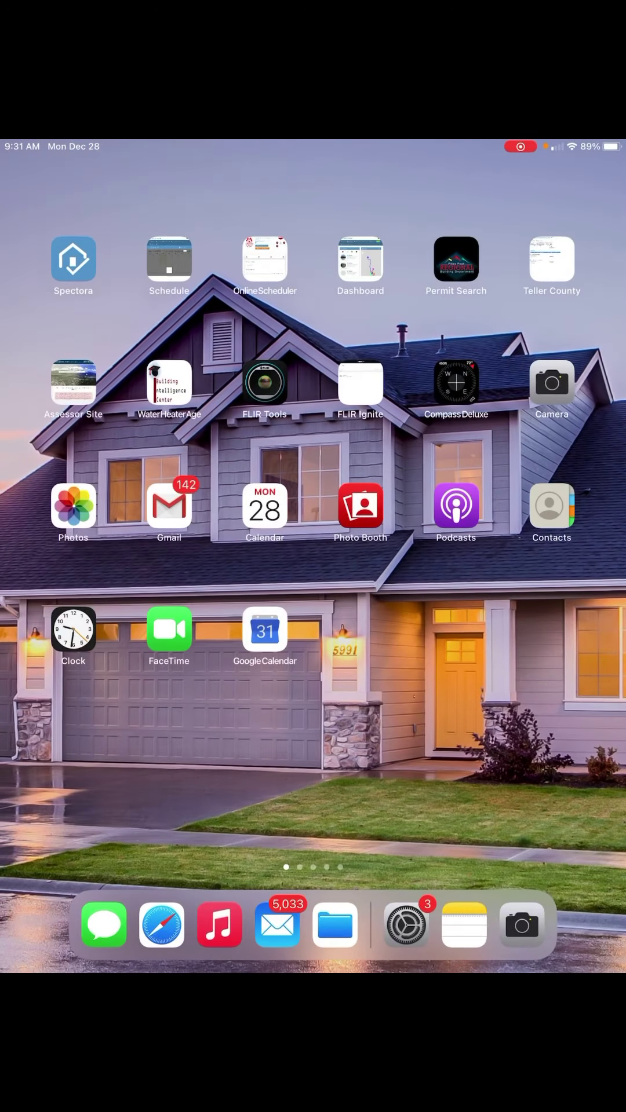
In the Text Replacement Examples note, expand 'Onthephone' into the call-back message
left_click(459, 922)
type("On")
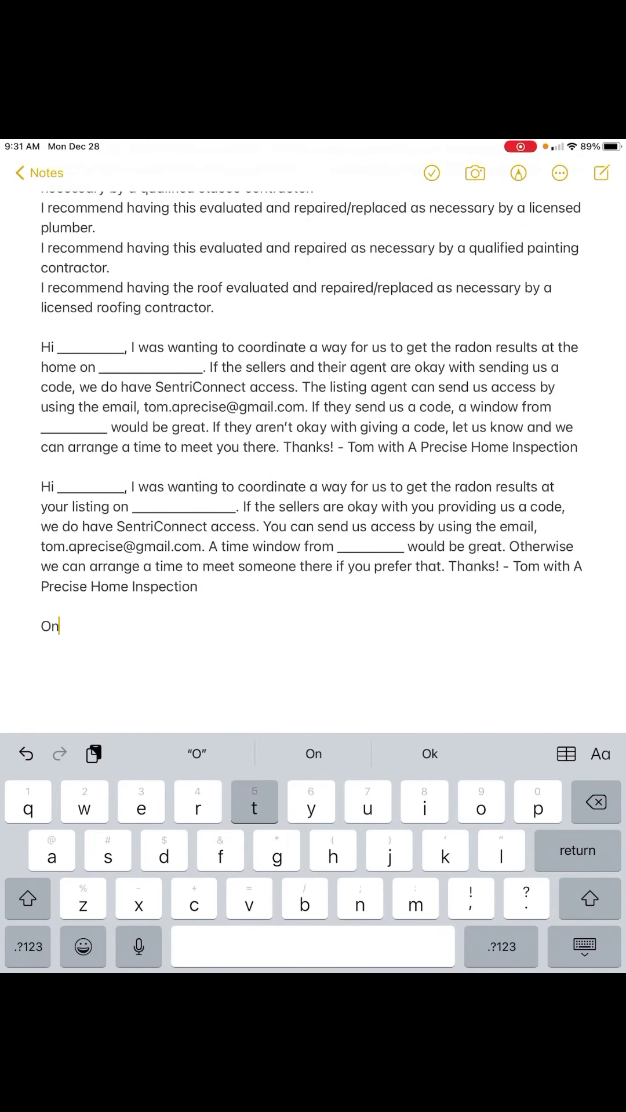
type("thephone")
left_click(313, 754)
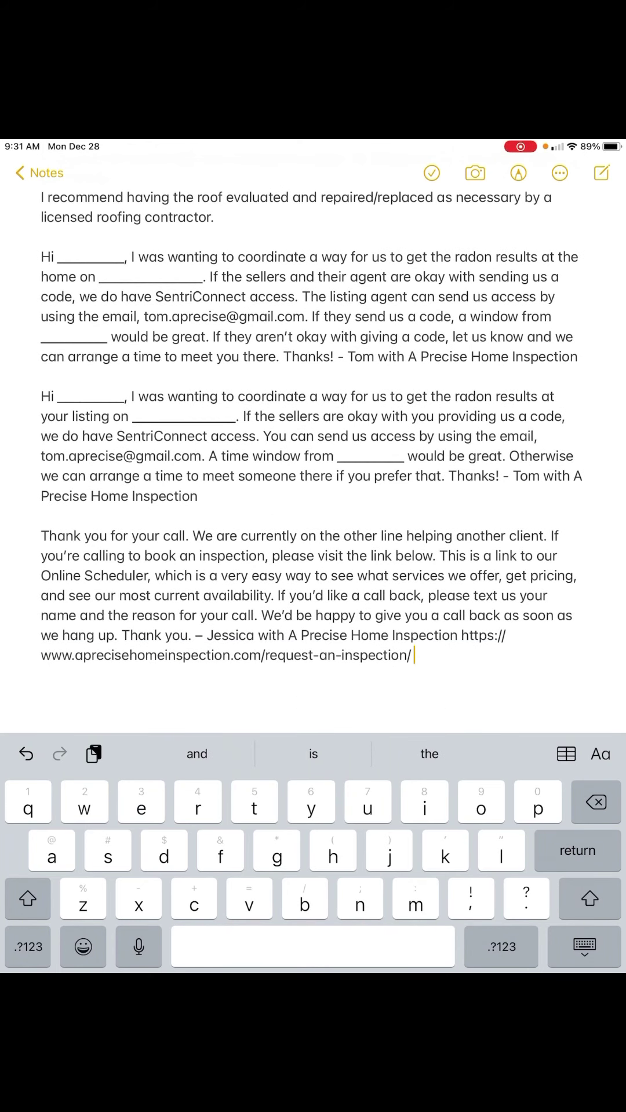
On a new line, expand 'Onlineschedule' into the Online Scheduler paragraph with the inspection link
key("Return")
scroll(312, 434, "down", 3)
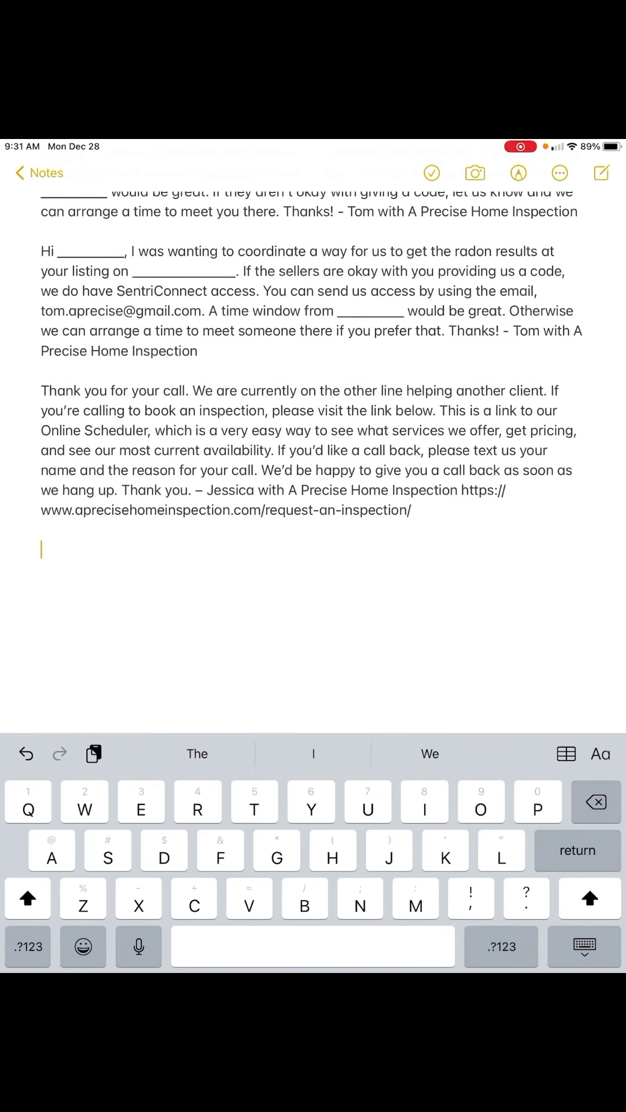
type("Onlin")
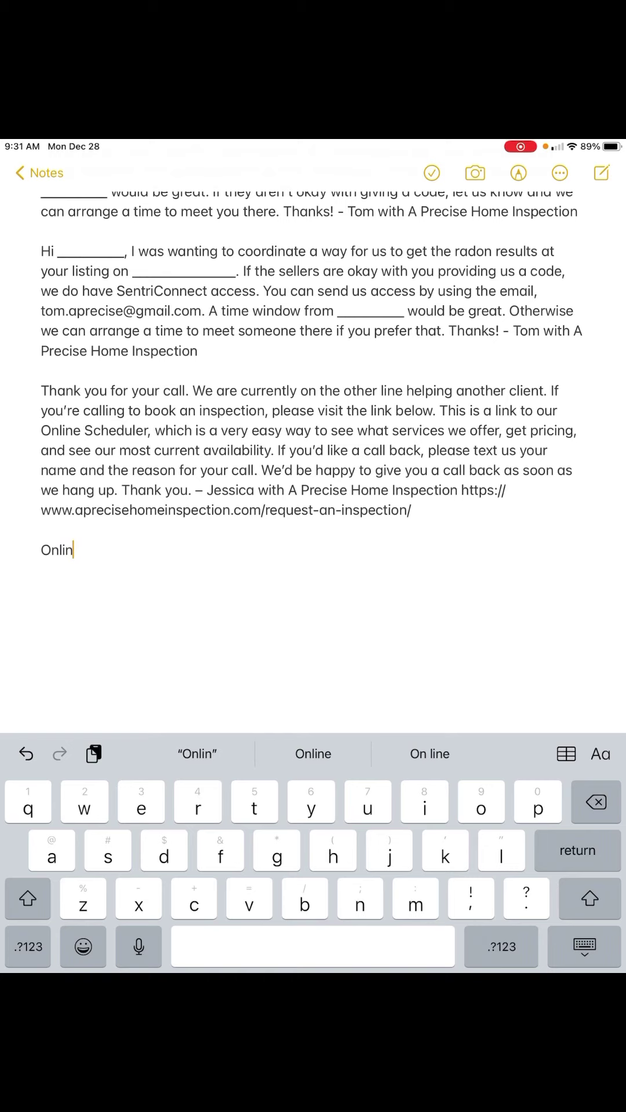
type("eschedule")
key("space")
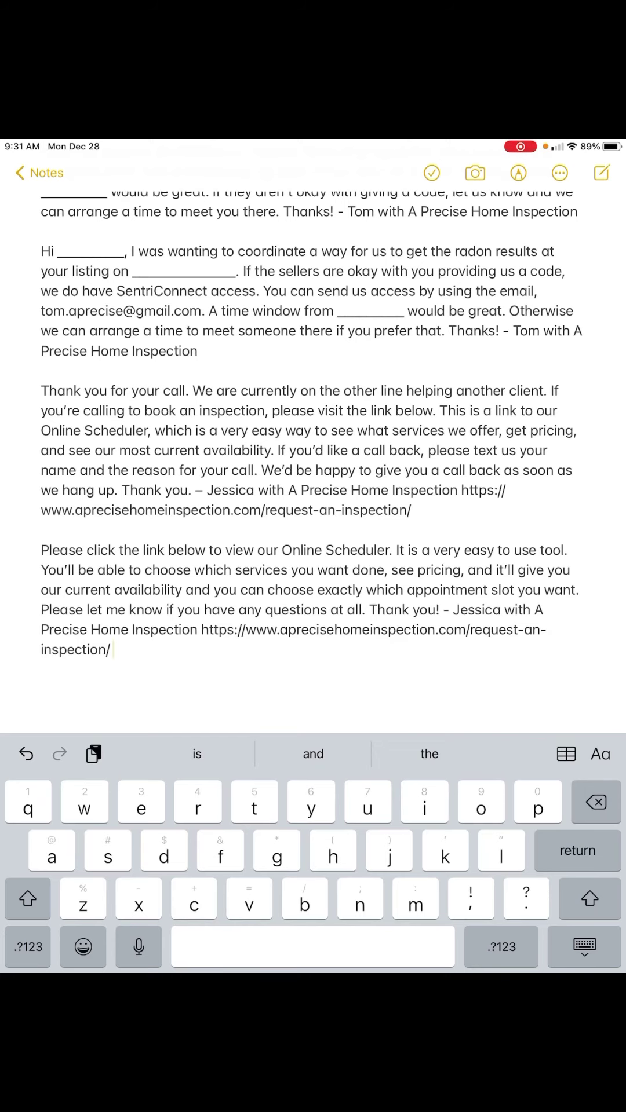
scroll(313, 463, "up", 6)
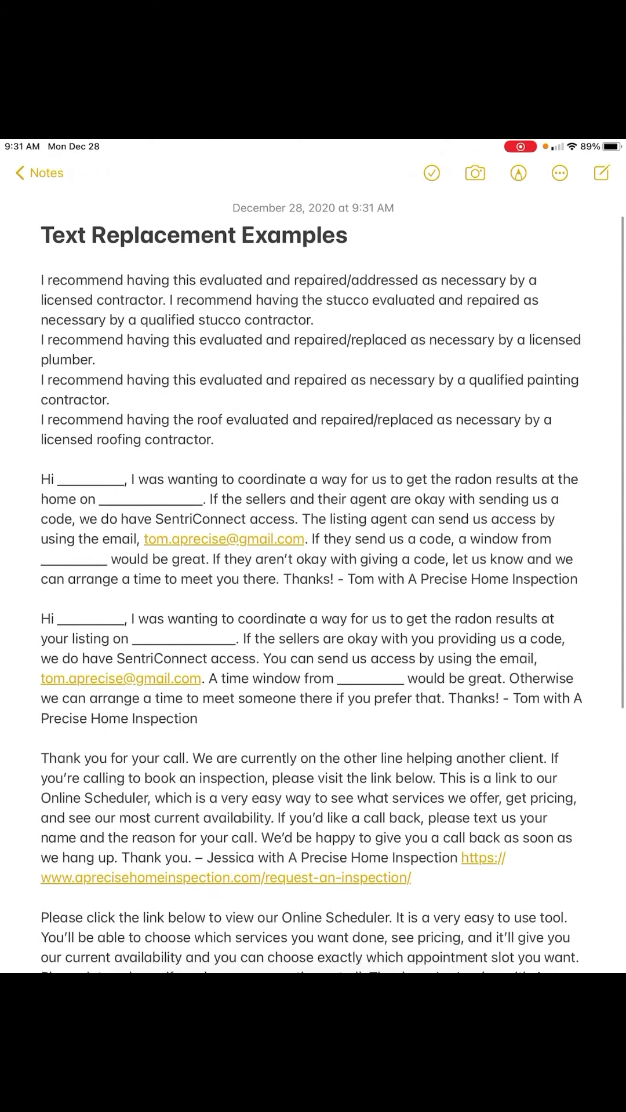
scroll(313, 580, "down", 6)
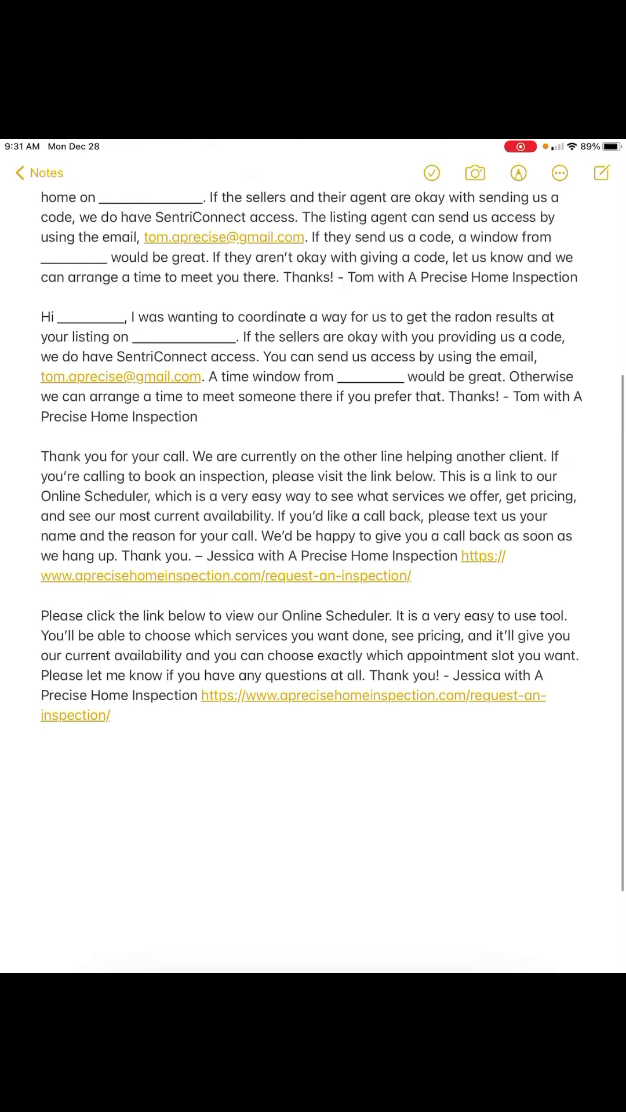
scroll(313, 579, "up", 6)
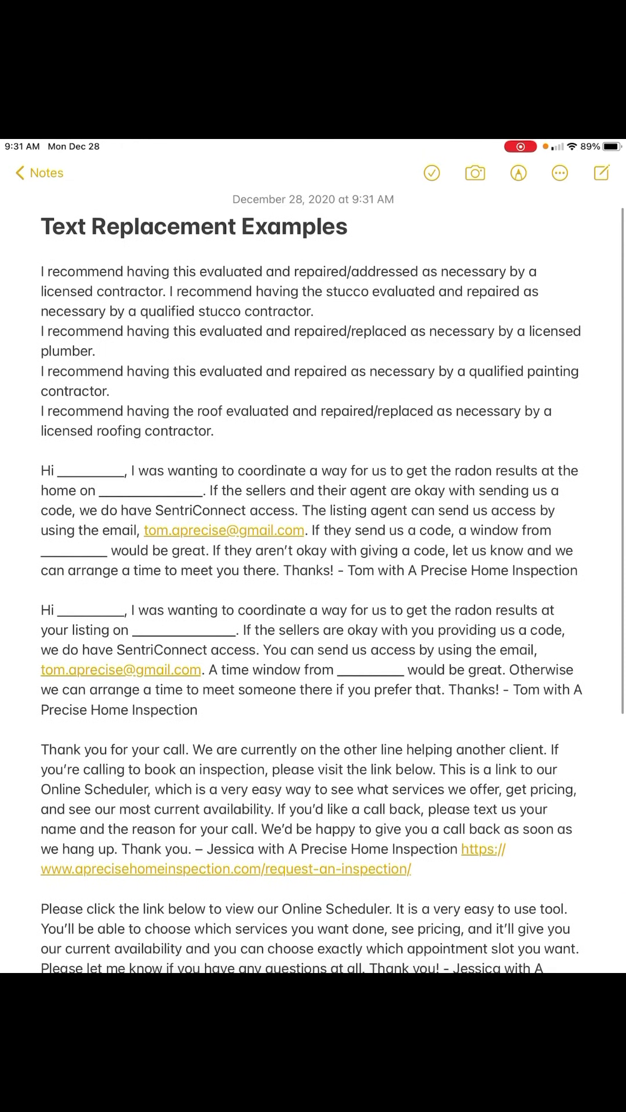